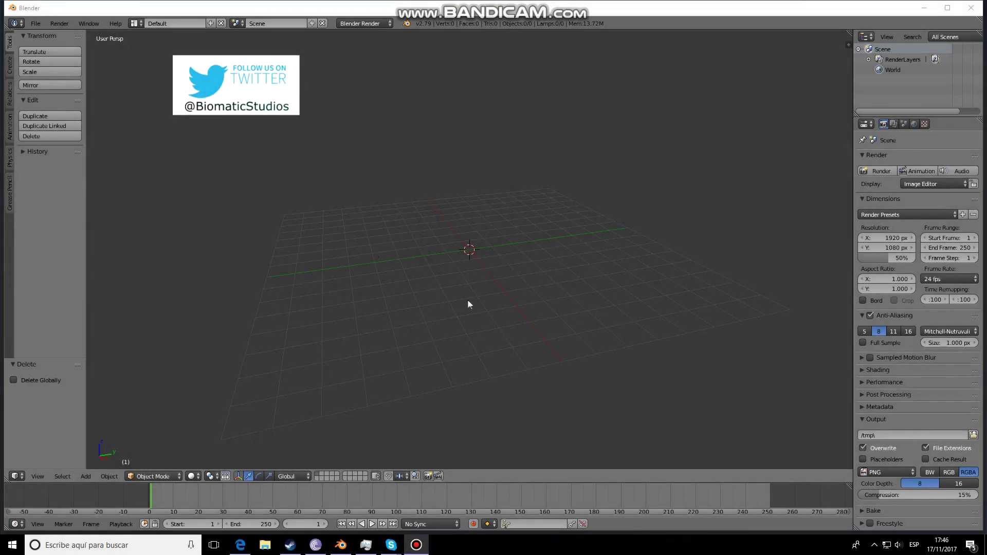
Step: Add a plane mesh and scale it up by a factor of about 3.74
middle_drag(489, 306, 515, 311)
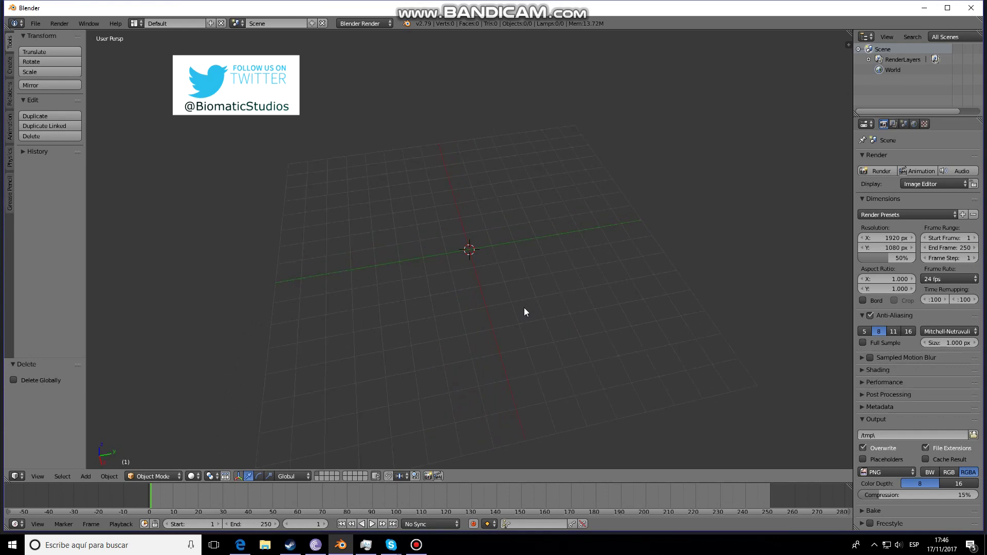
key(shift+a)
mouse_move(501, 193)
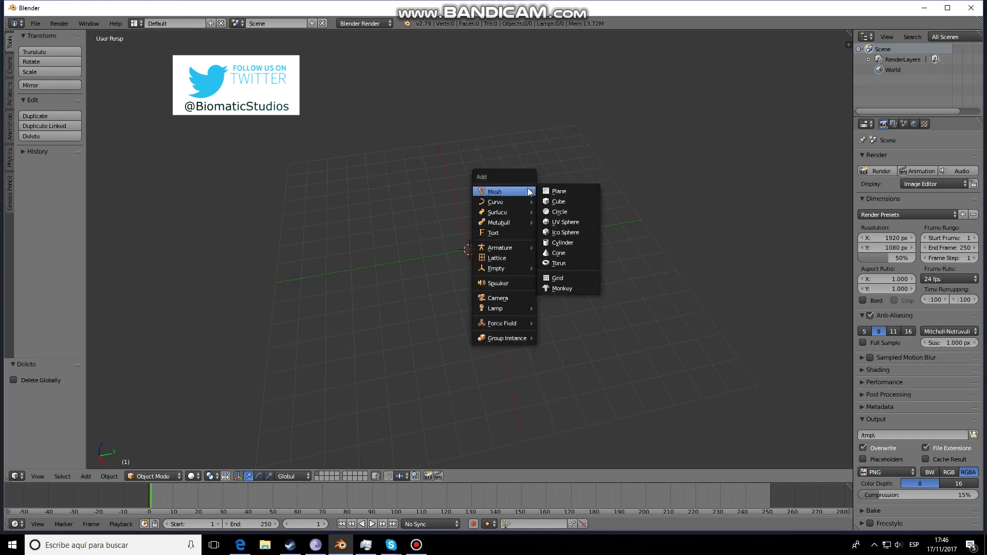
click(558, 190)
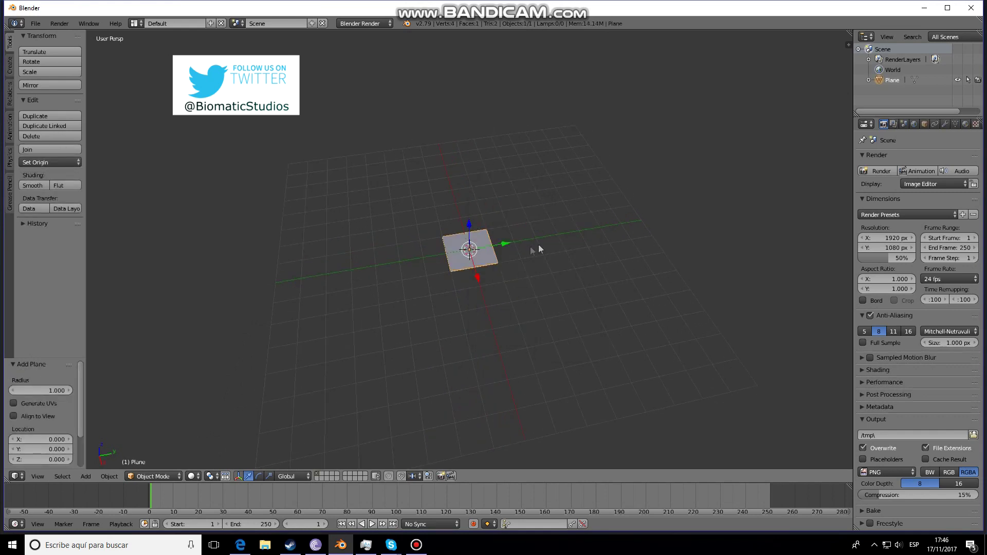
key(s)
click(689, 199)
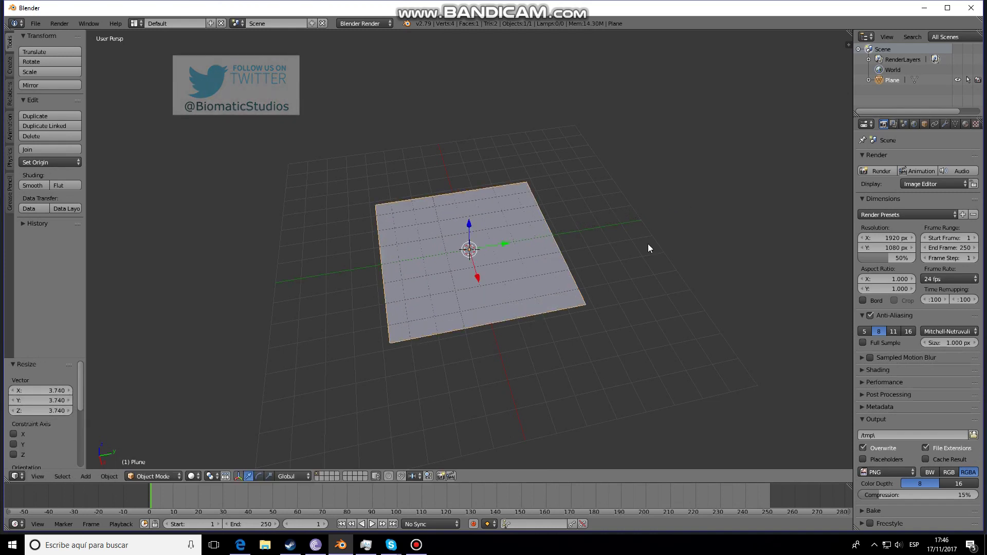
Step: Subdivide the whole plane in Edit Mode with 10 cuts
key(Tab)
key(w)
click(630, 235)
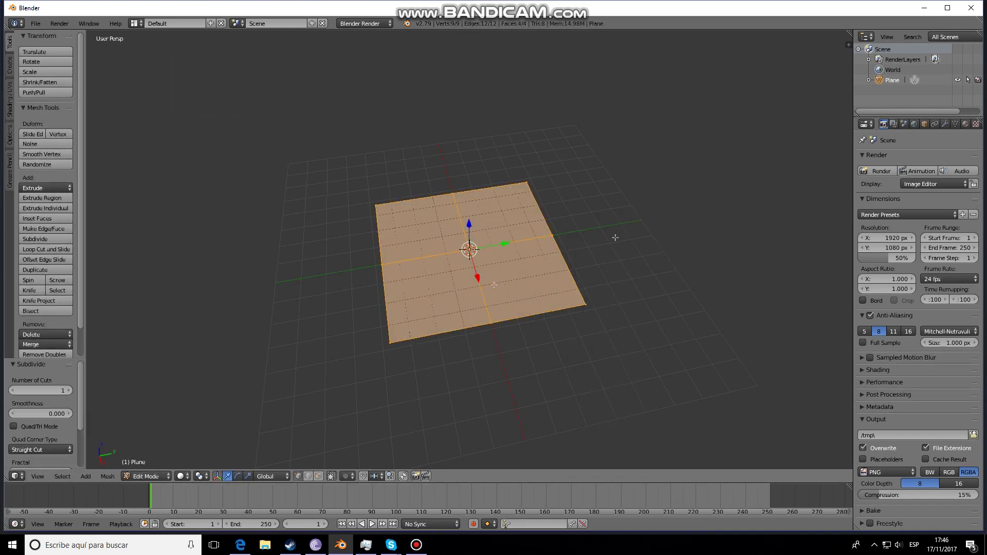
click(71, 390)
click(72, 391)
click(72, 390)
click(71, 390)
click(71, 391)
click(71, 391)
click(72, 390)
click(72, 390)
click(70, 390)
middle_drag(280, 370, 425, 373)
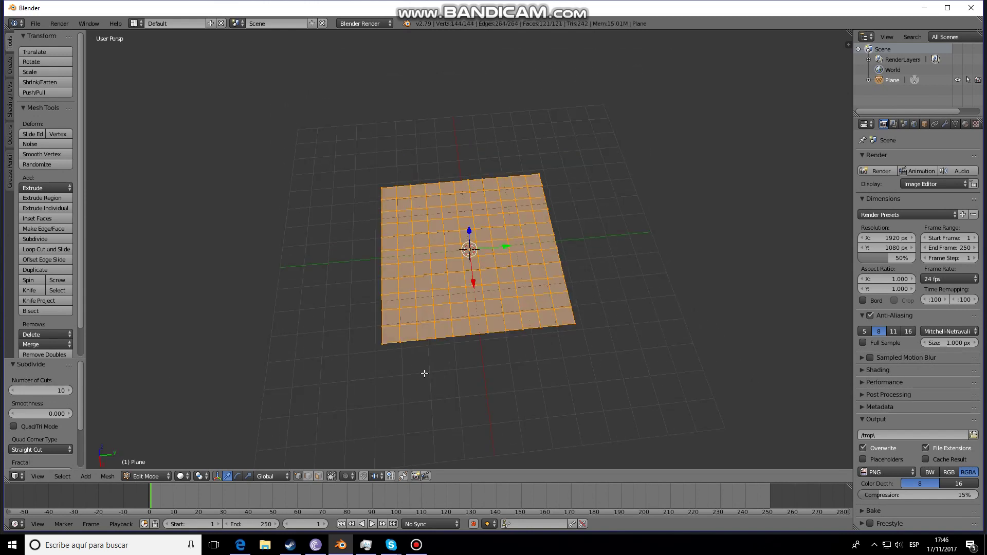
Step: Try subdividing the plane's mesh a second time with one cut, and undo it
key(w)
click(453, 285)
middle_drag(291, 297, 198, 329)
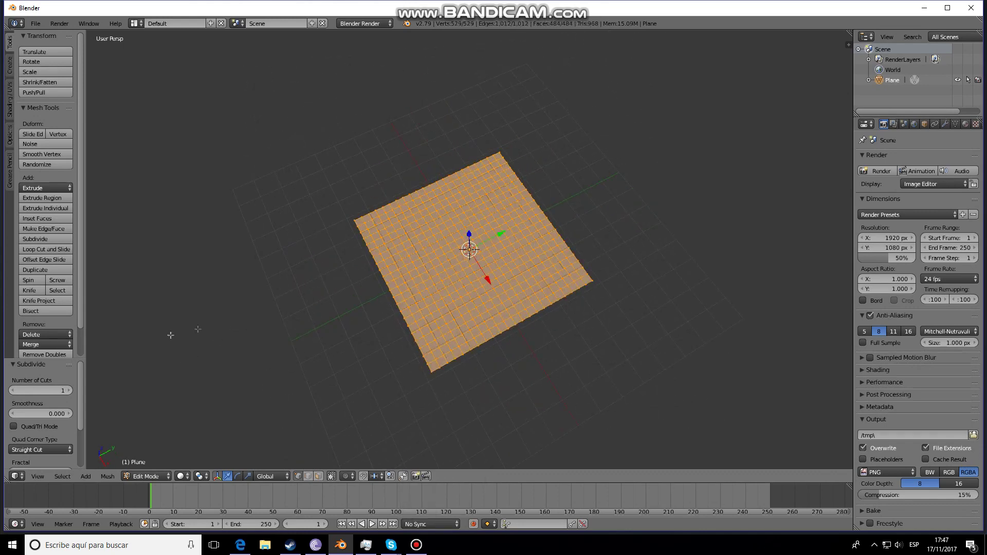
key(ctrl+z)
middle_drag(368, 331, 509, 324)
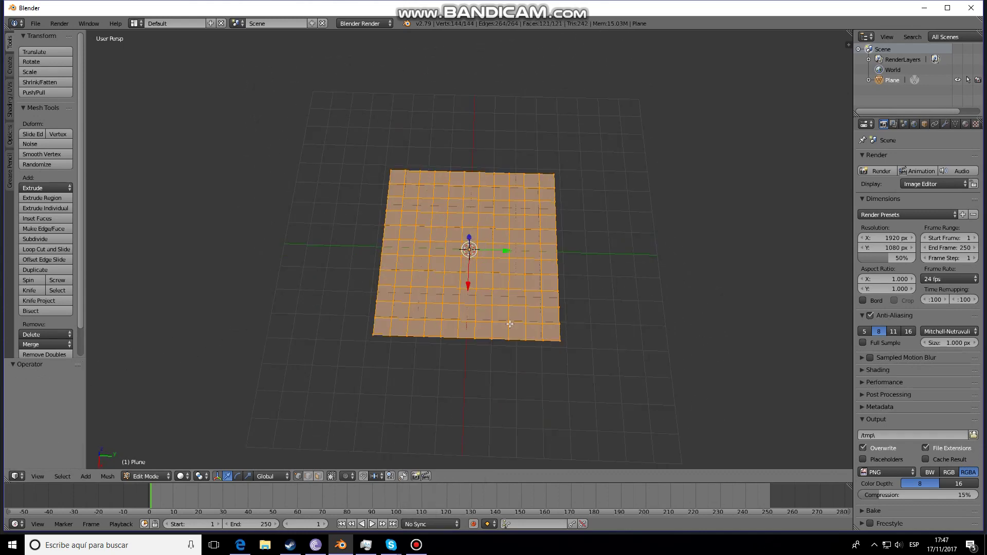
Step: Select most of the plane's faces, leaving an irregular border and some corners out, and extrude them 3 units upward
key(Tab)
key(Tab)
right_click(476, 288)
click(319, 476)
middle_drag(390, 306, 478, 328)
key(c)
mouse_move(461, 318)
mouse_down()
mouse_move(435, 308)
mouse_move(401, 213)
mouse_move(448, 176)
mouse_move(463, 286)
mouse_move(496, 314)
mouse_move(474, 193)
mouse_move(498, 180)
mouse_move(501, 224)
mouse_up()
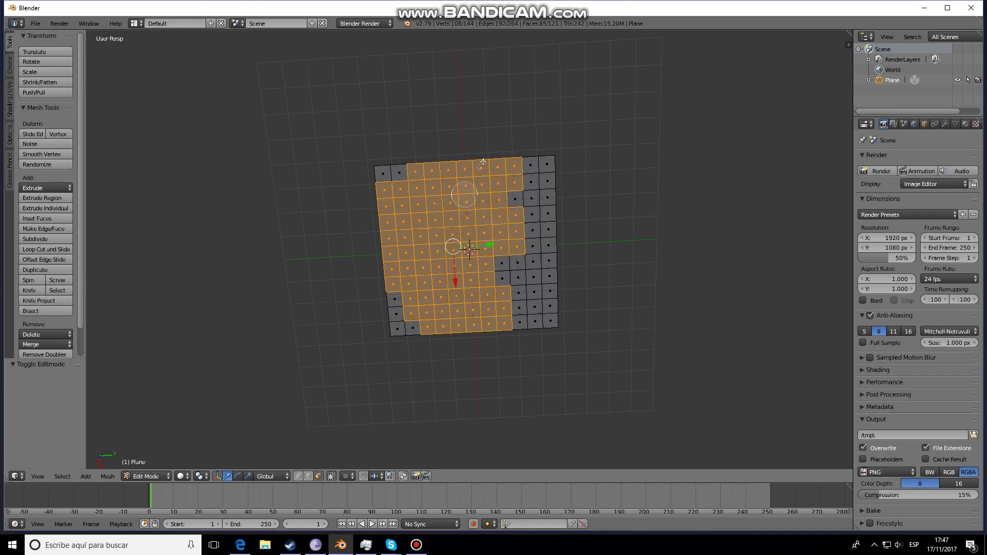
middle_drag(507, 150, 509, 152)
drag(509, 161, 499, 288)
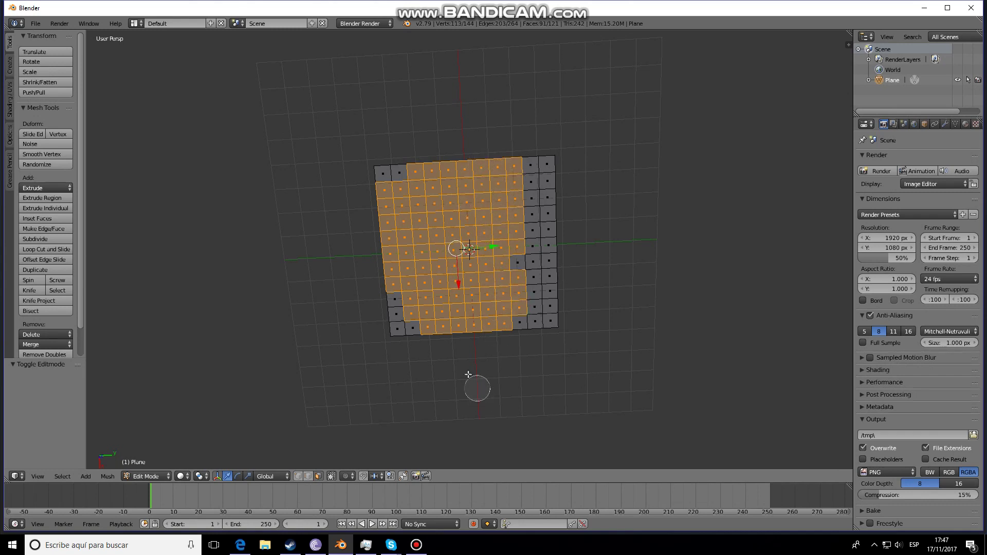
middle_drag(436, 319, 488, 283)
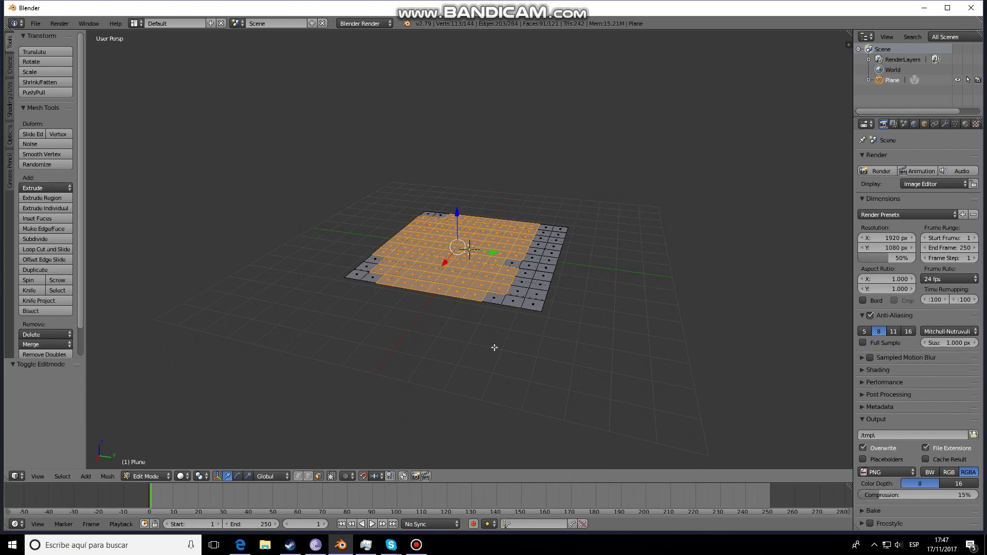
key(e)
click(515, 280)
middle_drag(515, 280, 534, 324)
right_click(447, 259)
middle_drag(448, 265, 456, 275)
key(c)
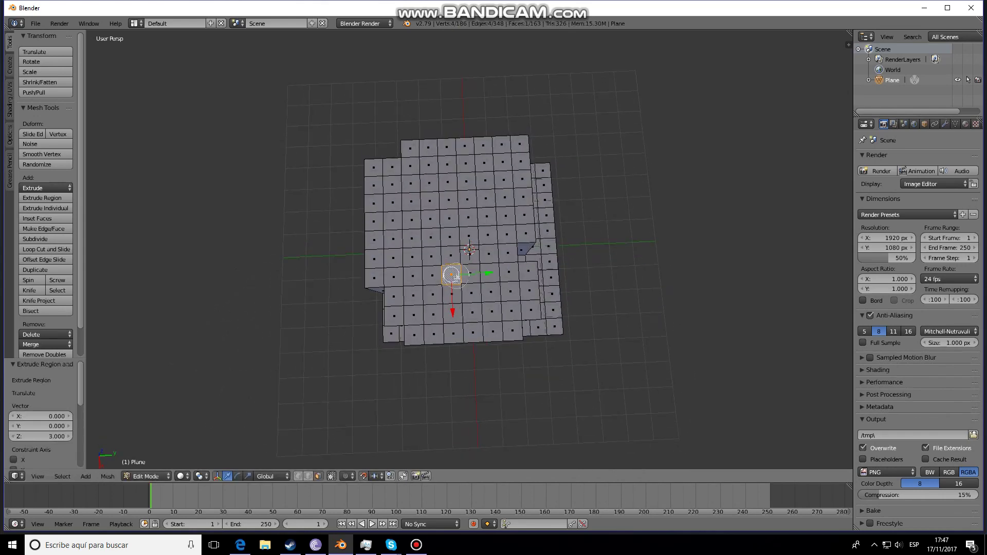
drag(465, 314, 457, 322)
key(ctrl+z)
key(ctrl+z)
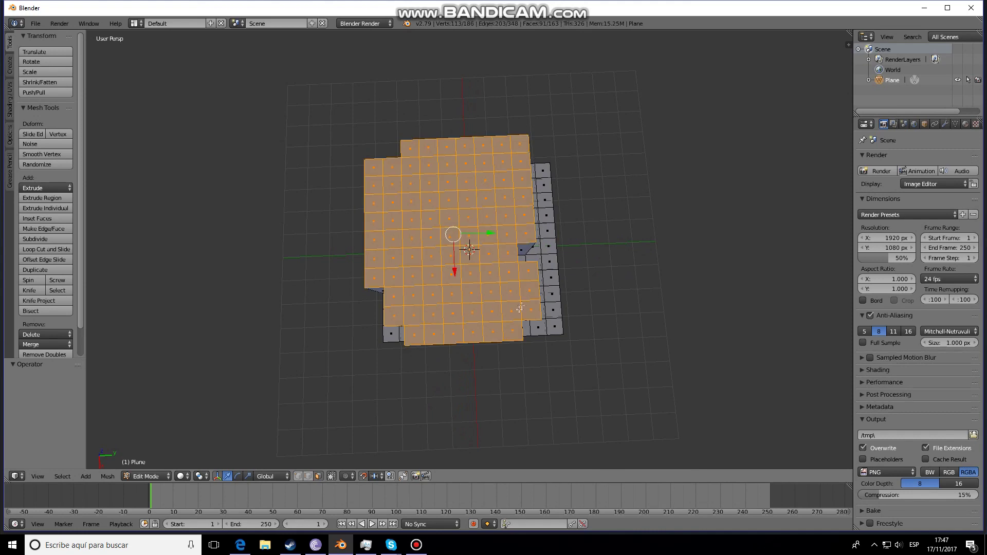
Step: Deselect the irregular outer faces on the raised top and extrude the remaining selection 3 units upward as a second tier
mouse_move(513, 336)
middle_down()
mouse_move(537, 272)
mouse_move(530, 144)
mouse_move(463, 138)
mouse_move(492, 147)
mouse_move(511, 208)
mouse_move(451, 162)
mouse_move(419, 155)
middle_up()
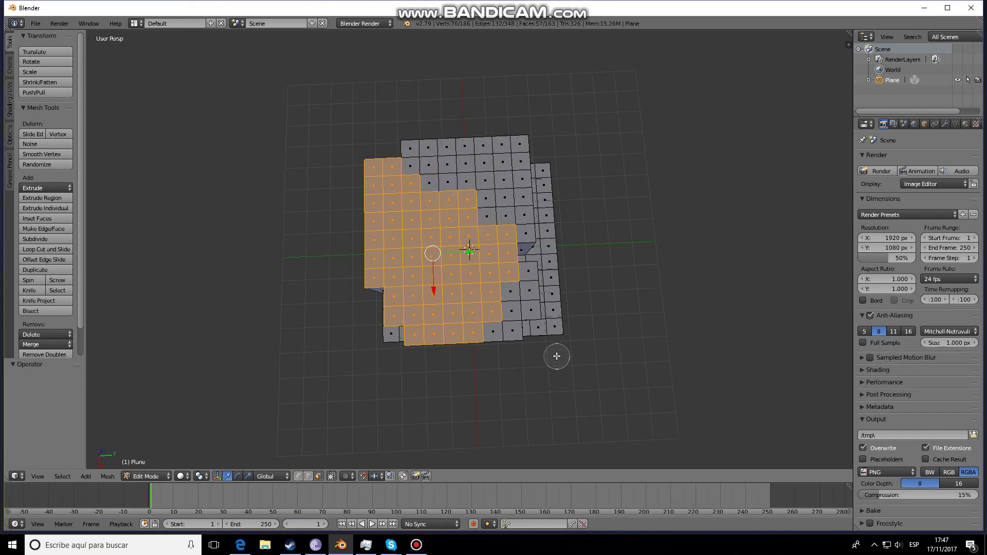
middle_drag(547, 315, 500, 248)
key(e)
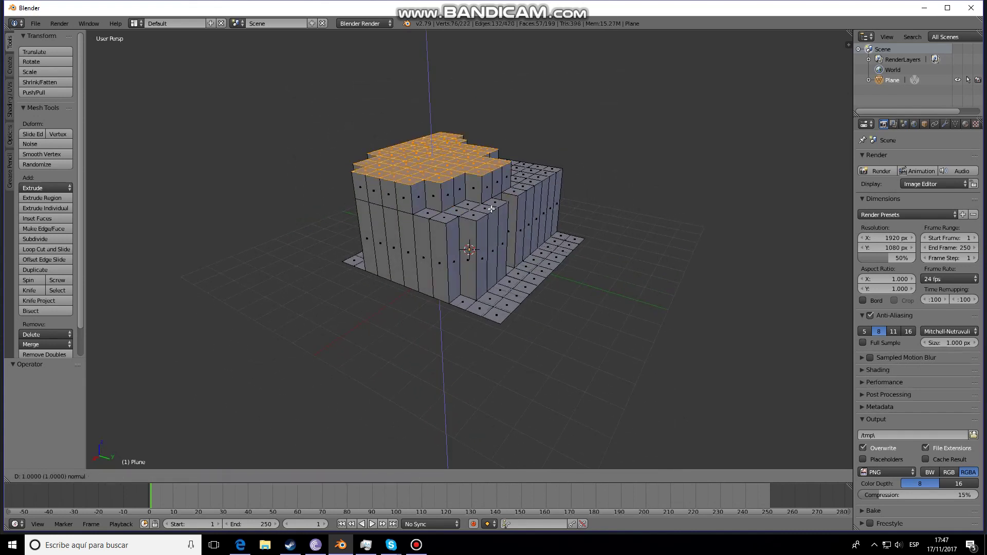
ctrl+click(484, 166)
Step: Deselect irregular border faces on the second tier's top and extrude the remaining ones 2 units upward as a third tier
middle_drag(472, 172, 510, 254)
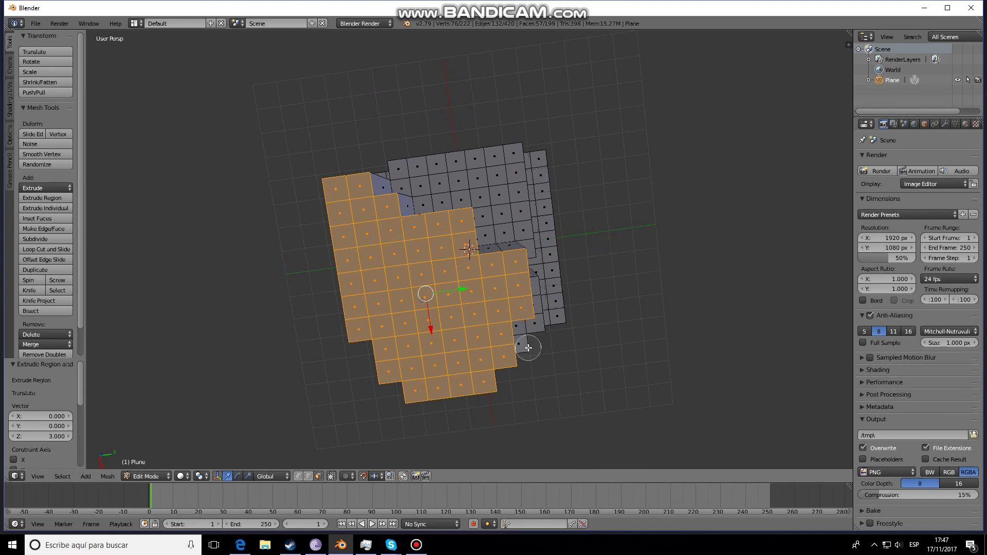
mouse_move(528, 333)
middle_down()
mouse_move(514, 263)
mouse_move(452, 226)
mouse_move(360, 185)
mouse_move(320, 221)
middle_up()
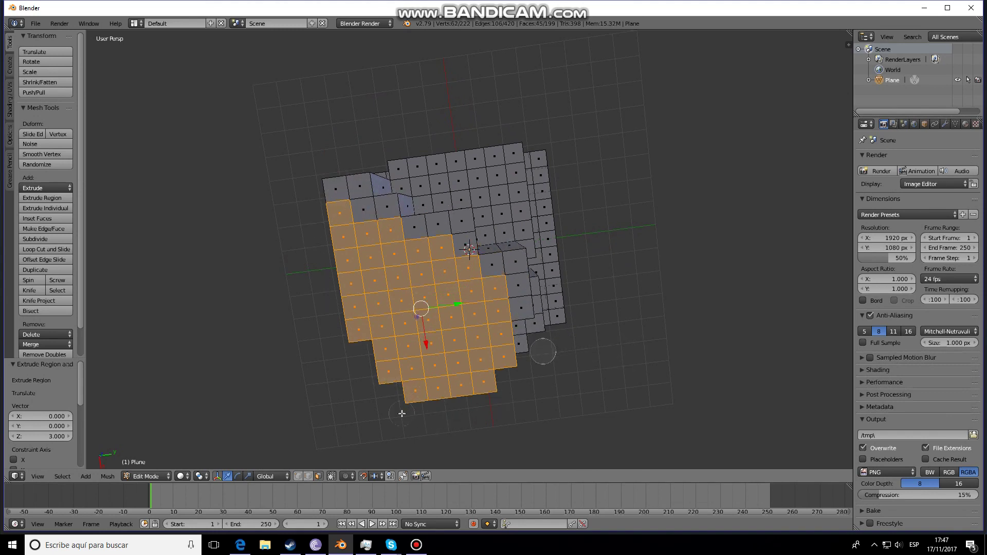
middle_drag(487, 395, 418, 399)
mouse_move(504, 378)
middle_down()
mouse_move(518, 282)
mouse_move(516, 328)
mouse_move(580, 262)
mouse_move(588, 273)
middle_up()
right_click(516, 328)
key(e)
ctrl+click(552, 209)
Step: Try extruding a small block of corner faces upward on the lowest terrace, and undo it
scroll(494, 277, down, 1)
middle_drag(483, 278, 452, 294)
right_click(524, 275)
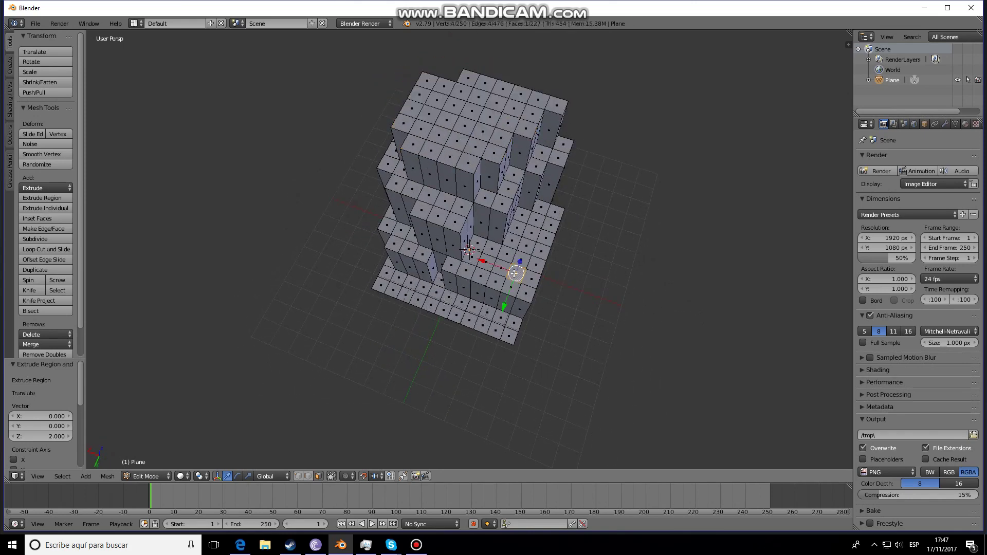
shift+right_click(527, 282)
shift+right_click(525, 291)
shift+right_click(491, 283)
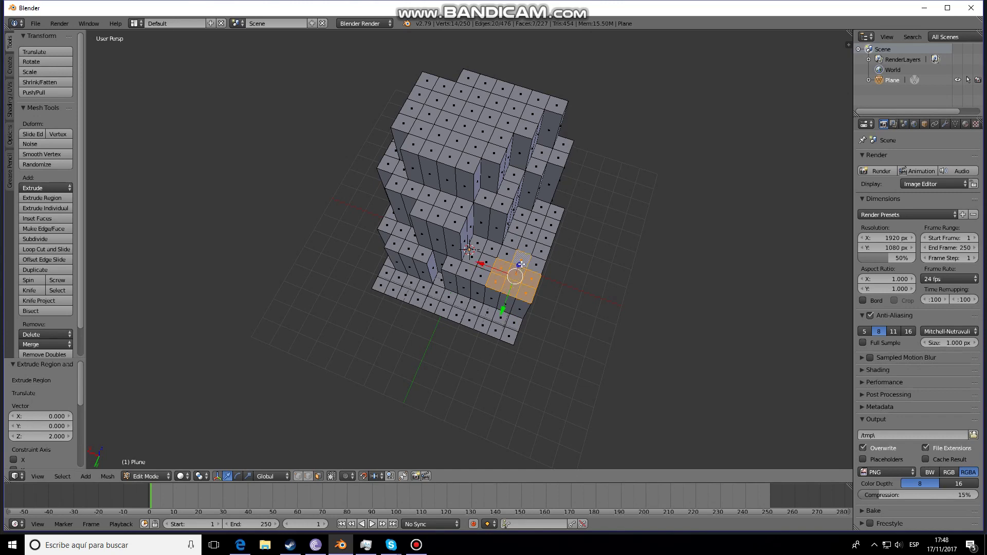
middle_drag(555, 310, 594, 247)
key(e)
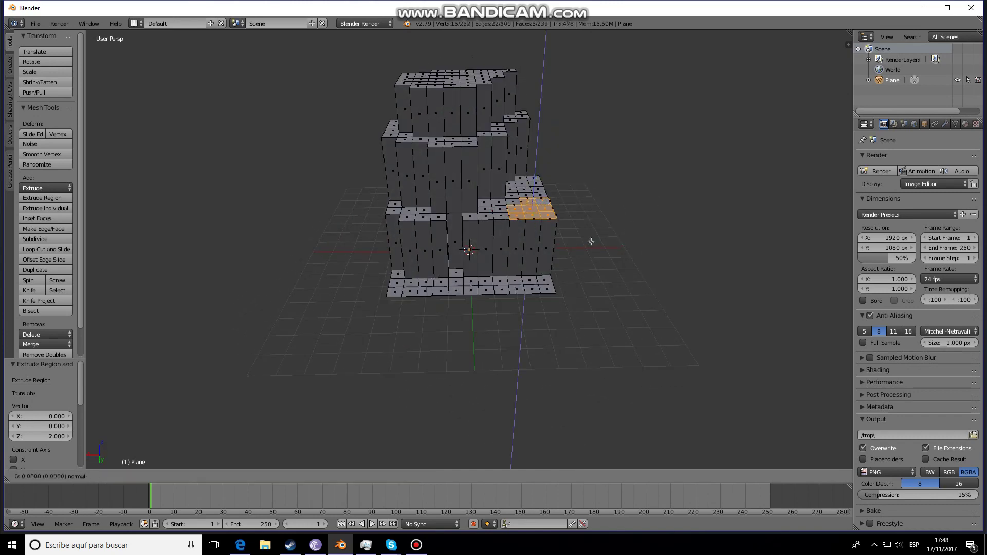
click(586, 212)
key(Tab)
middle_drag(597, 249, 501, 339)
key(Tab)
key(ctrl+z)
key(Tab)
key(Tab)
Step: Select the ground-level strip of faces along the front, including the notches, and delete those faces
right_click(526, 321)
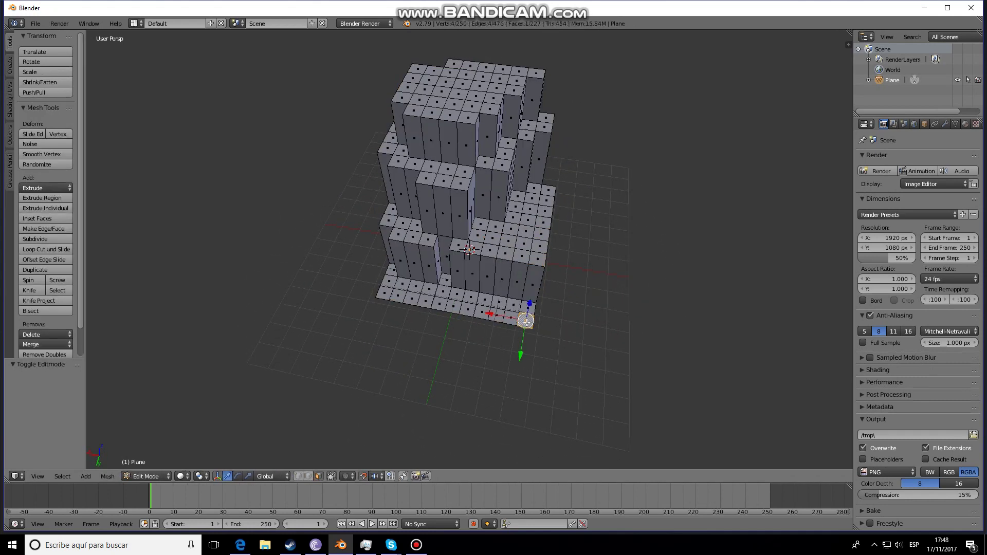
mouse_move(526, 322)
mouse_down()
mouse_move(380, 316)
mouse_move(438, 302)
mouse_up()
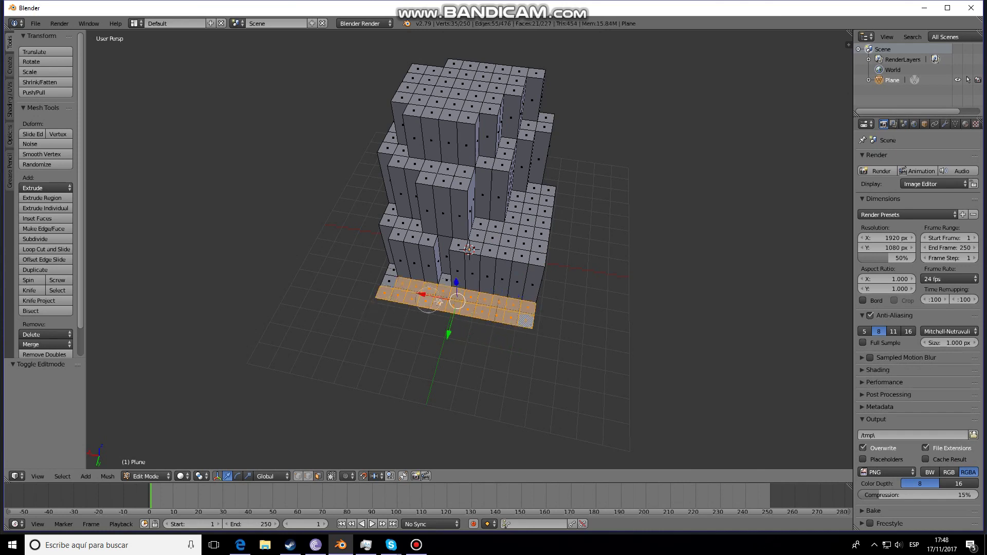
drag(373, 299, 383, 301)
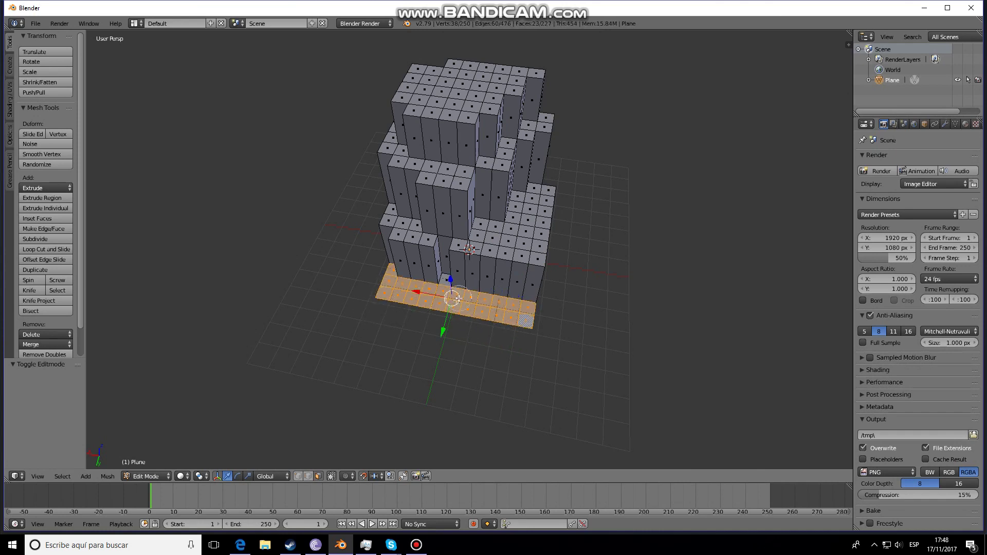
drag(449, 277, 453, 292)
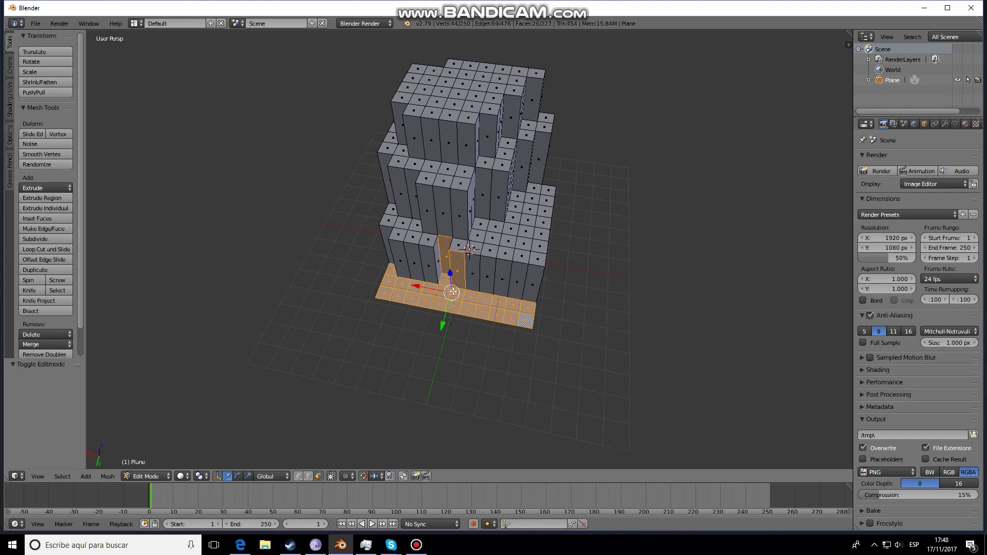
middle_drag(457, 266, 430, 250)
key(x)
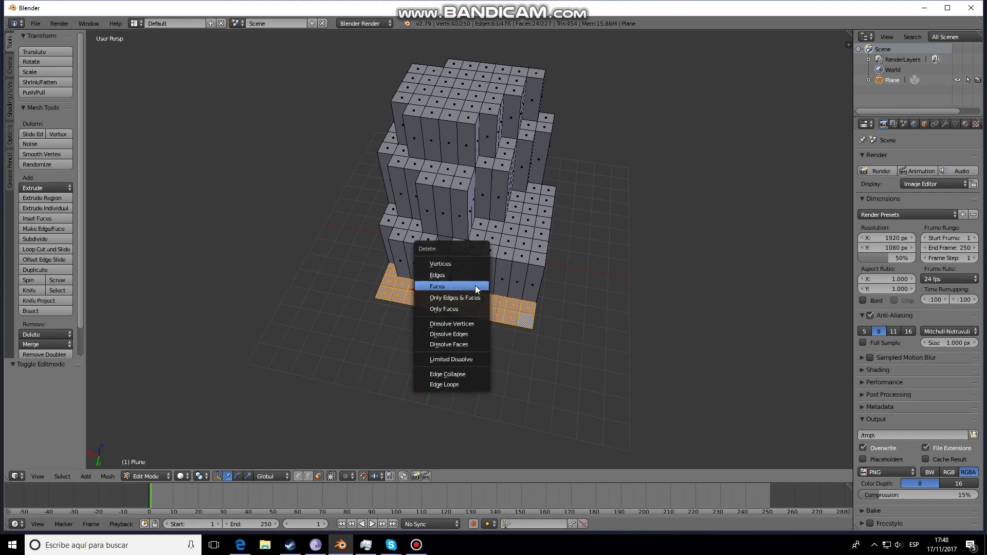
click(475, 286)
Step: Delete the leftover ground-level faces at the two remaining corners of the block
middle_drag(475, 286, 323, 313)
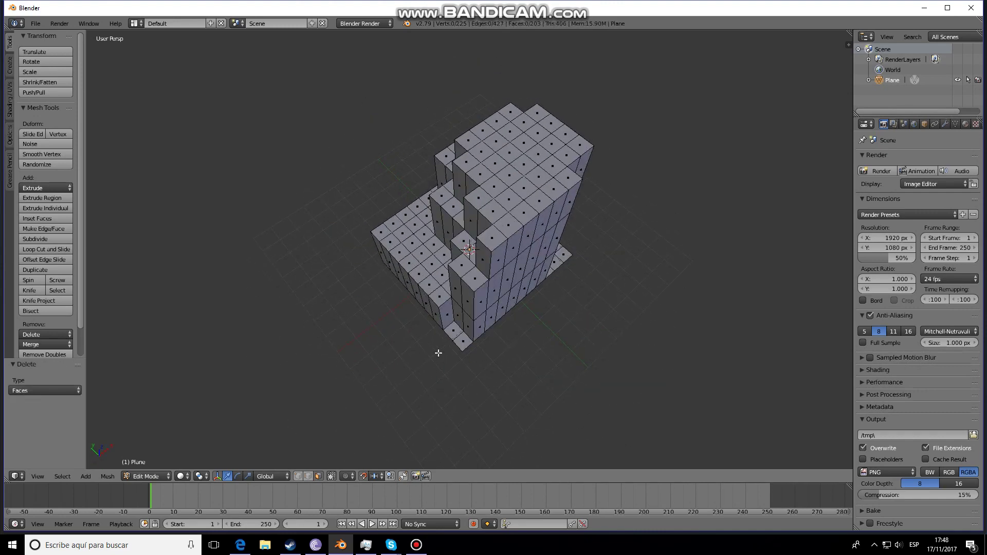
right_click(454, 339)
key(x)
click(454, 340)
middle_drag(564, 311, 467, 361)
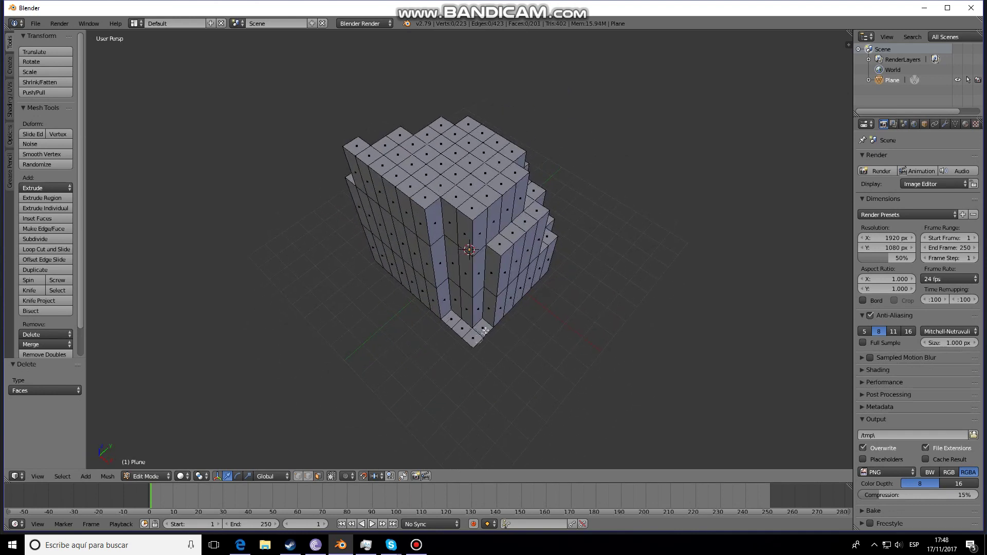
drag(462, 332, 449, 324)
key(x)
click(449, 362)
Step: Add four evenly spaced horizontal loop cuts around the lowest tier
middle_drag(448, 362, 509, 275)
key(ctrl+r)
scroll(498, 240, up, 1)
click(499, 241)
right_click(499, 241)
middle_drag(557, 269, 472, 249)
Step: Add five evenly spaced horizontal loop cuts around the middle tier
key(Tab)
scroll(469, 274, up, 4)
key(Tab)
key(ctrl+r)
scroll(472, 249, up, 1)
click(472, 249)
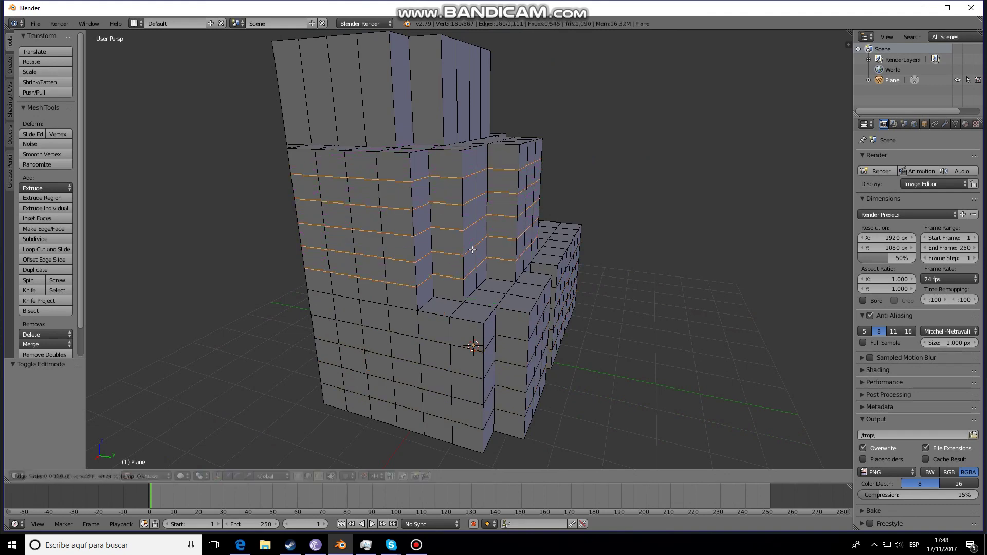
right_click(472, 249)
Step: Add three evenly spaced horizontal loop cuts around the top tier
middle_drag(472, 250, 337, 221)
key(ctrl+r)
click(342, 233)
right_click(341, 233)
key(Tab)
middle_drag(449, 388, 351, 355)
key(Tab)
Step: Select the horizontal edge loop running around the middle tier at about half its height
middle_drag(411, 291, 446, 293)
right_click(437, 291)
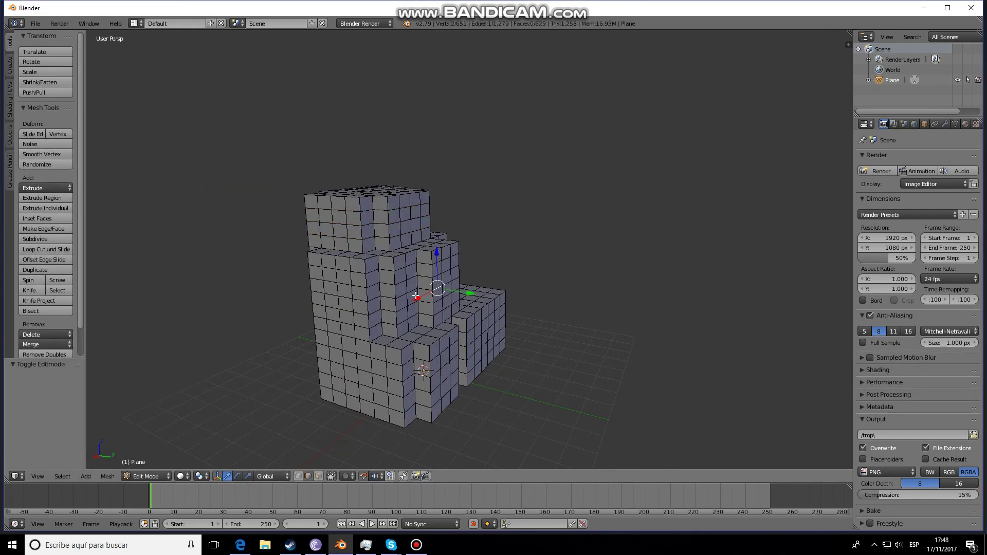
alt+right_click(431, 294)
middle_drag(431, 294, 481, 337)
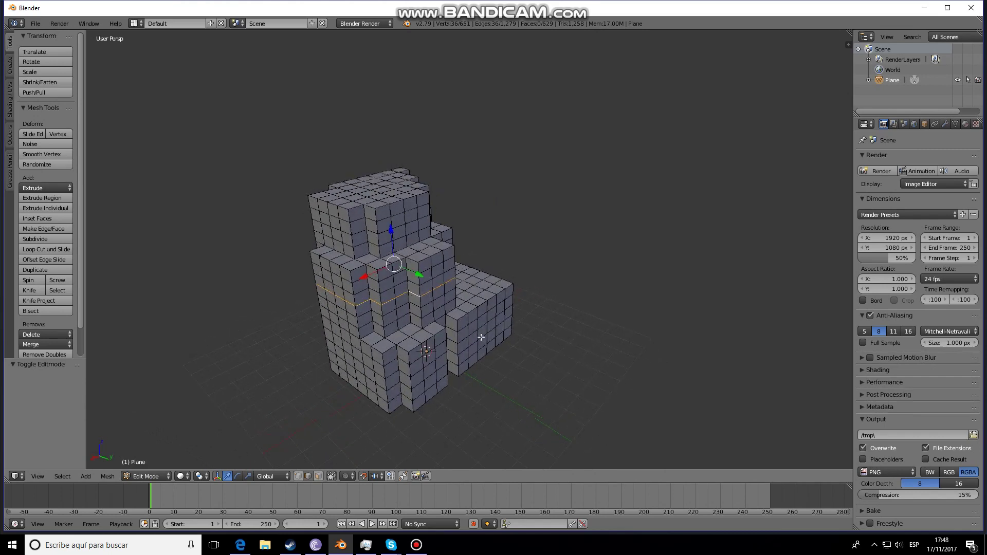
key(r)
click(488, 312)
key(ctrl+z)
Step: Enable proportional editing and rotate the selected loop -7° about global Z with smooth falloff and a proportional size of about 1.44
key(o)
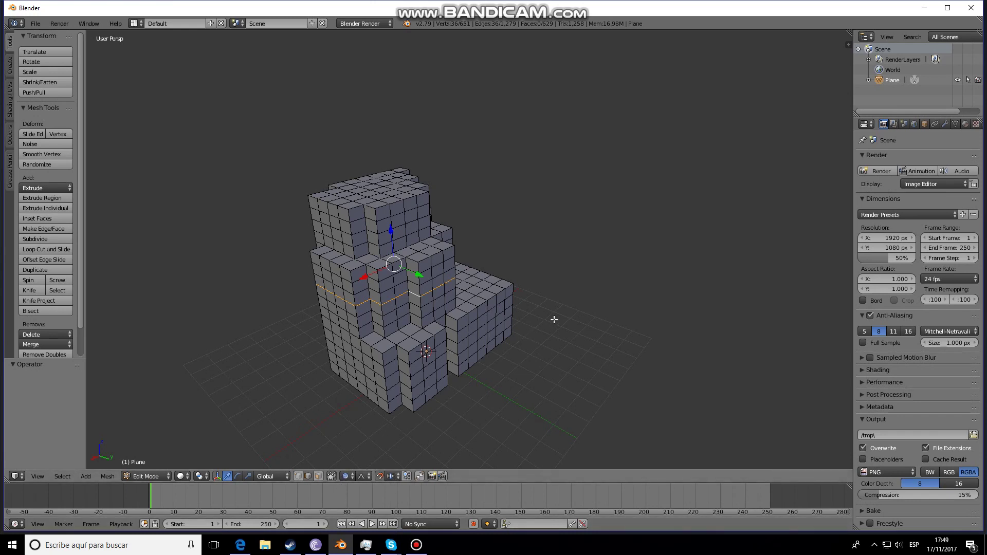
key(r)
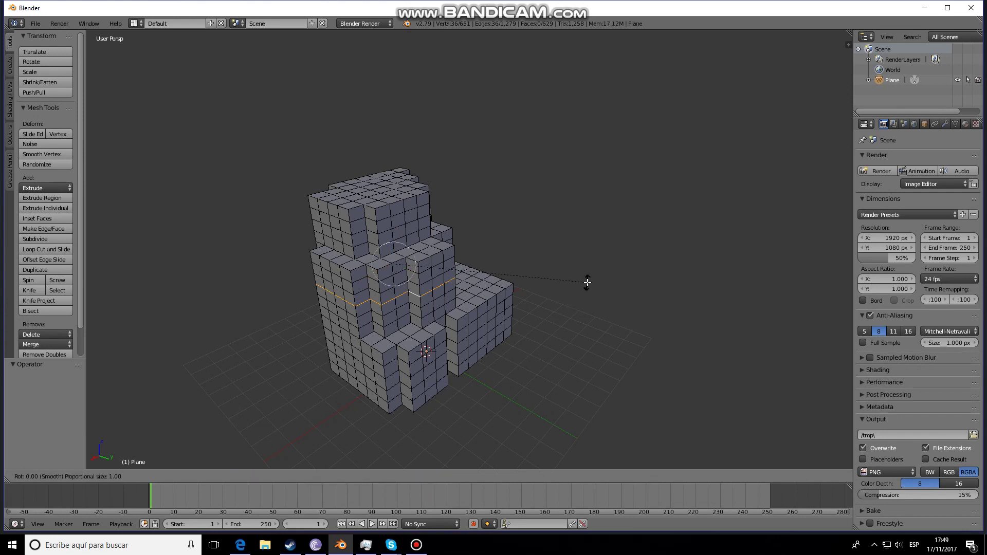
scroll(568, 287, down, 20)
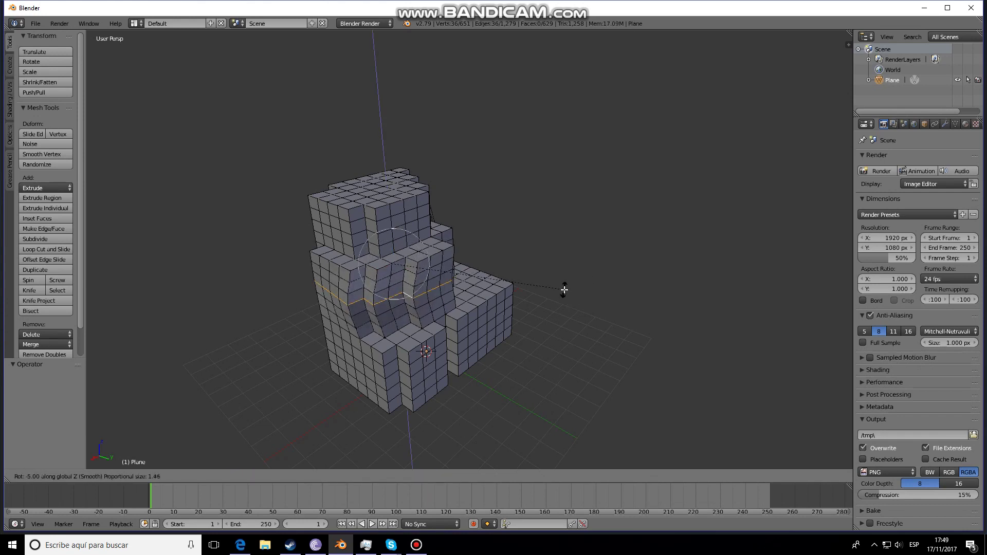
scroll(560, 300, up, 8)
scroll(566, 301, up, 7)
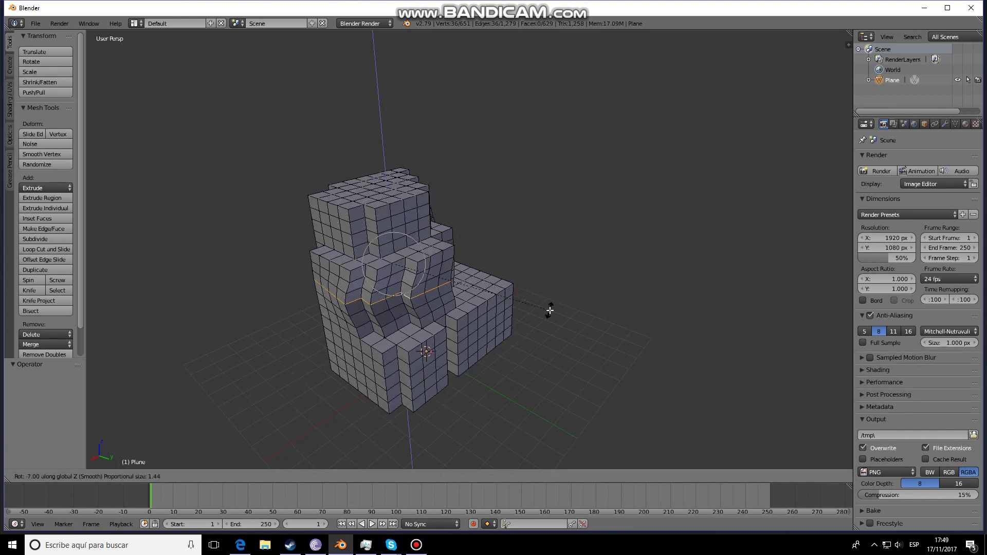
click(547, 308)
Step: Select the horizontal edge loop around the bottom tier and rotate it -5° about global Z with smooth proportional editing
alt+click(455, 359)
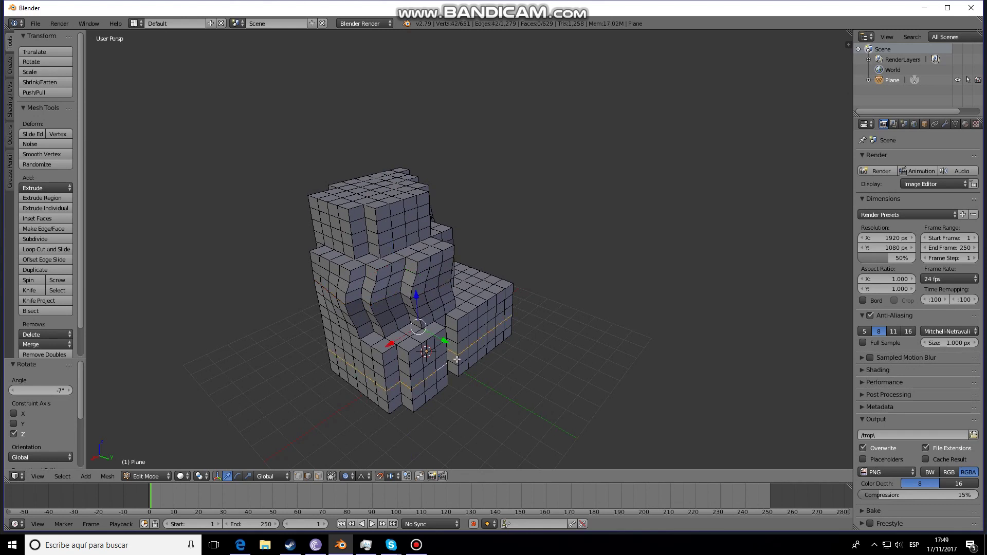
key(r)
key(z)
scroll(552, 345, up, 1)
click(561, 341)
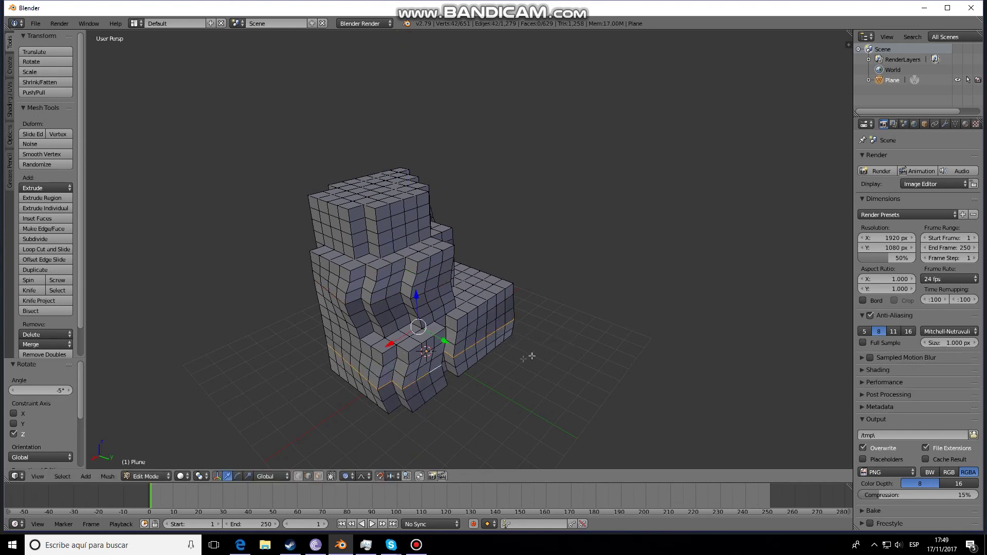
Step: Select the horizontal edge loop around the top tier's mid-height and rotate it -2° about global Z with smooth proportional editing
alt+click(398, 221)
key(r)
key(z)
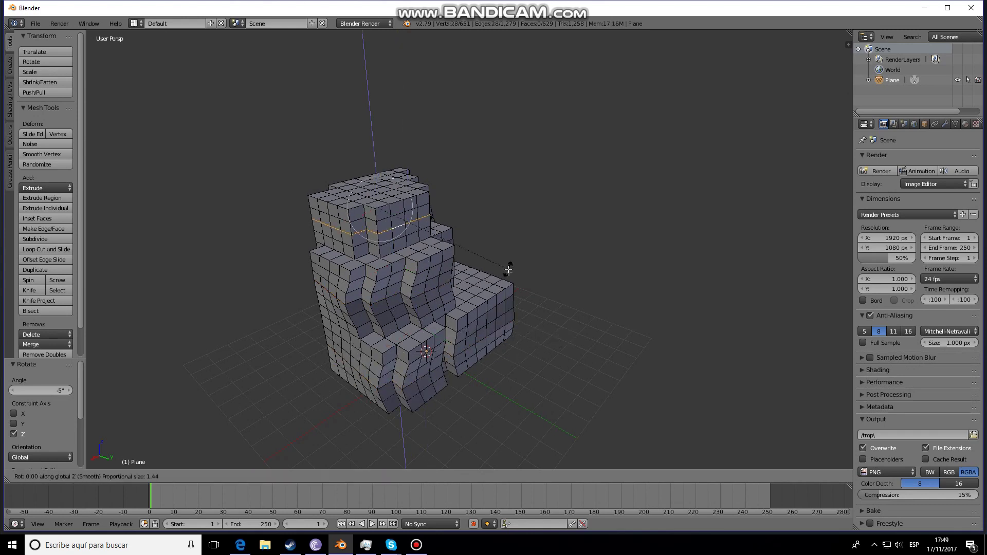
click(486, 287)
Step: Set the proportional editing falloff to Random
middle_drag(435, 389, 381, 406)
scroll(497, 401, up, 3)
click(368, 477)
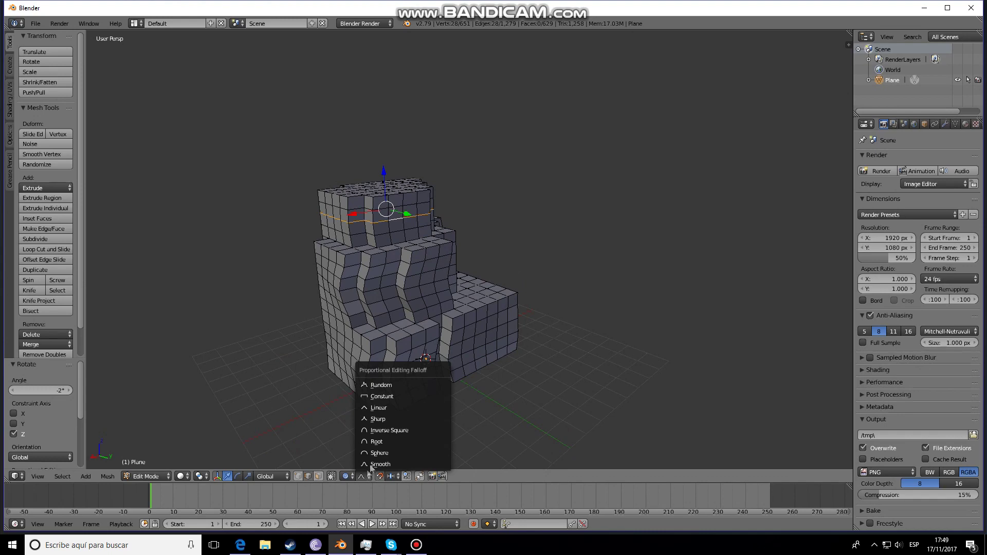
click(381, 385)
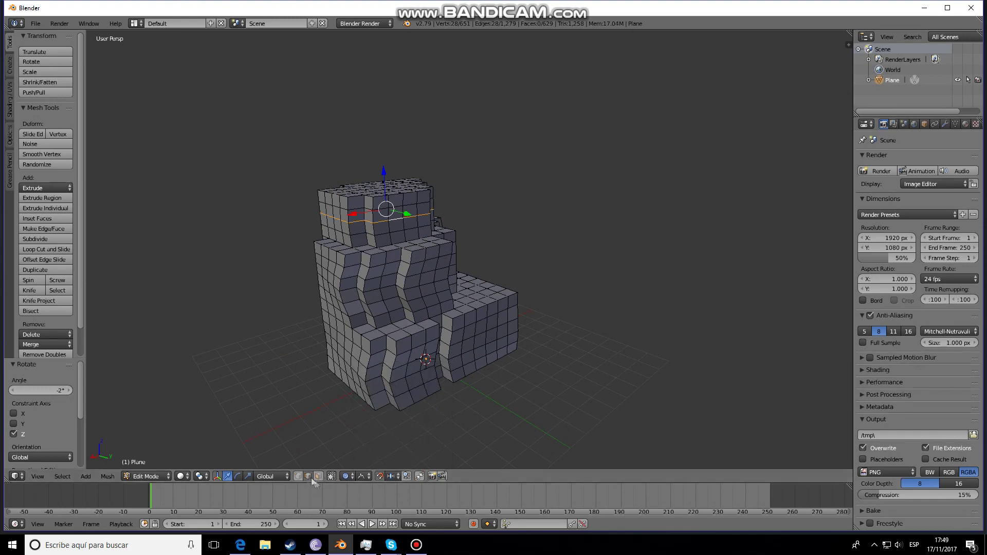
Step: Select scattered single vertices on the side walls of all three tiers, all around the block
middle_drag(320, 395, 383, 392)
right_click(383, 393)
shift+right_click(368, 304)
middle_drag(321, 352, 445, 352)
shift+right_click(443, 347)
shift+right_click(371, 356)
middle_drag(373, 357, 531, 369)
shift+right_click(528, 365)
shift+right_click(479, 332)
middle_drag(479, 332, 568, 368)
shift+right_click(335, 239)
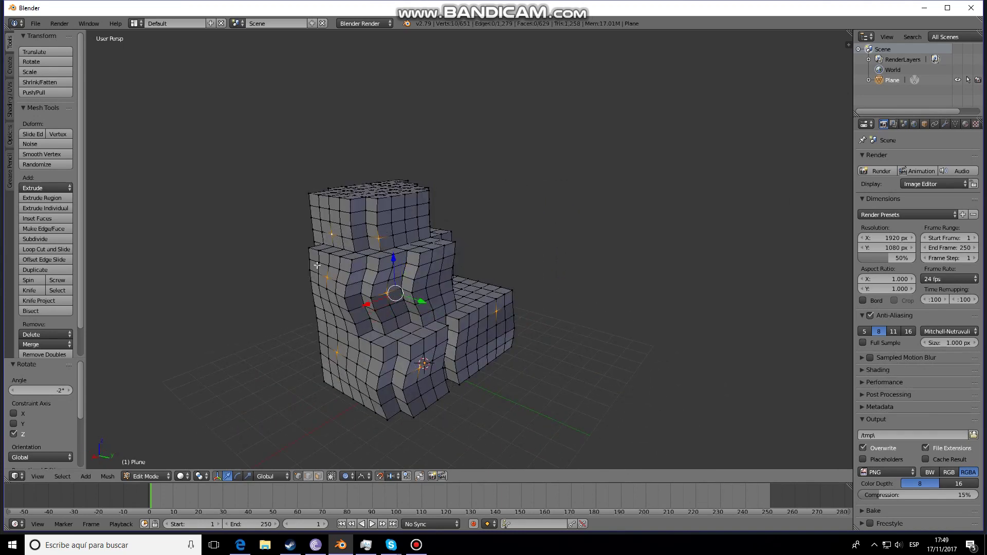
middle_drag(334, 239, 542, 271)
shift+right_click(478, 272)
shift+right_click(541, 271)
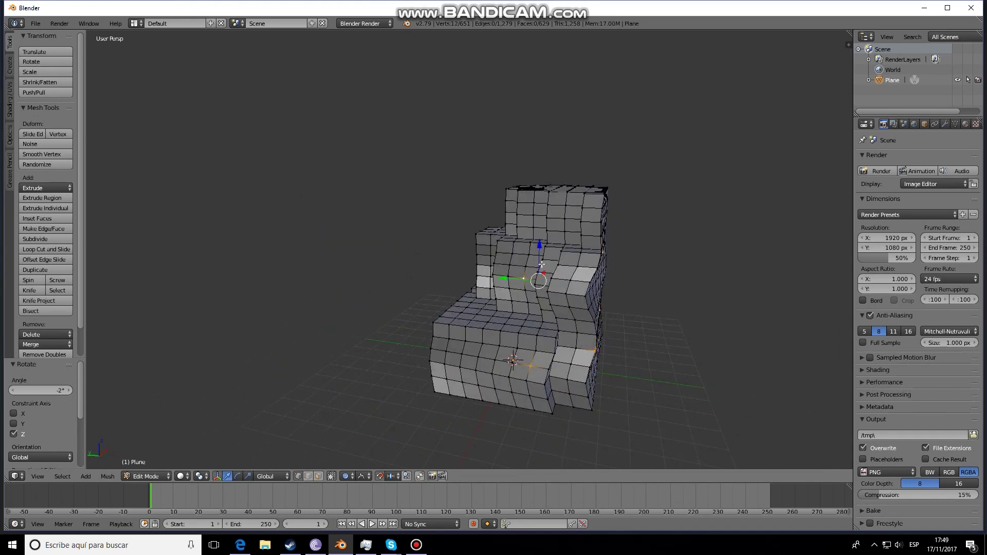
Step: Move the selected vertices along global Z with random falloff and a strongly enlarged proportional size
drag(539, 244, 507, 308)
scroll(537, 243, down, 14)
middle_drag(507, 308, 630, 324)
middle_drag(439, 355, 483, 354)
Step: Select a new set of scattered vertices around the block and move them 0.2 along global Z with random falloff
right_click(447, 286)
mouse_move(566, 329)
middle_down()
mouse_move(480, 322)
mouse_move(595, 326)
mouse_move(581, 322)
middle_up()
shift+right_click(346, 355)
middle_drag(344, 356, 480, 353)
shift+right_click(498, 323)
middle_drag(491, 402, 532, 364)
shift+right_click(533, 364)
drag(524, 278, 520, 391)
middle_drag(520, 392, 609, 372)
Step: Select the boundary edge loop running around the base of the bottom tier
alt+right_click(493, 373)
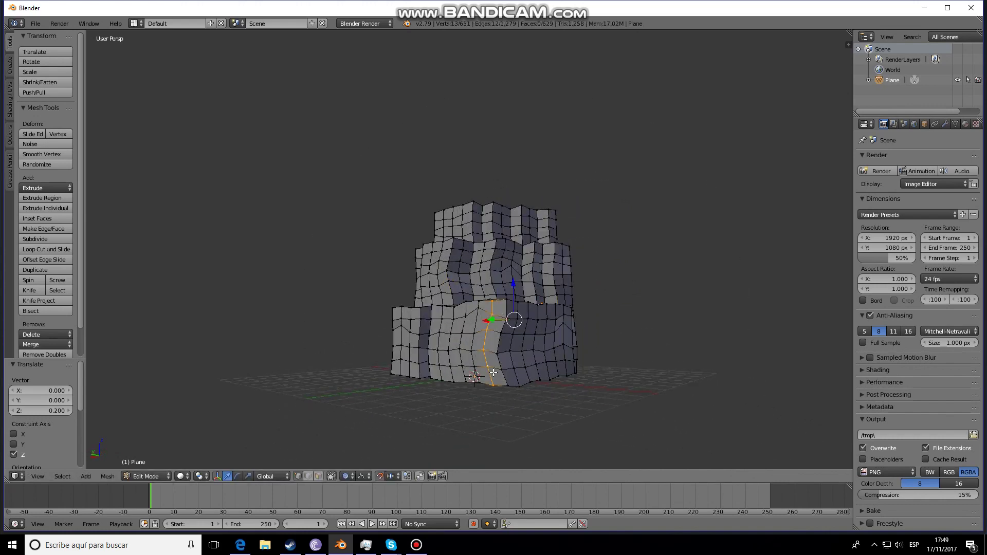
middle_drag(484, 328, 529, 362)
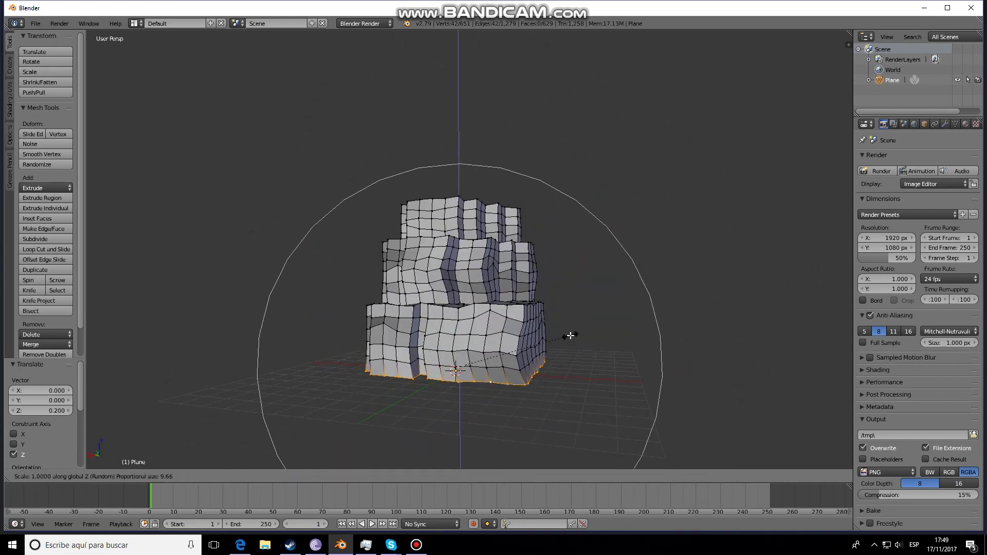
Step: Try to flatten the base loop to scale 0 along global Z with random proportional editing
key(0)
key(Return)
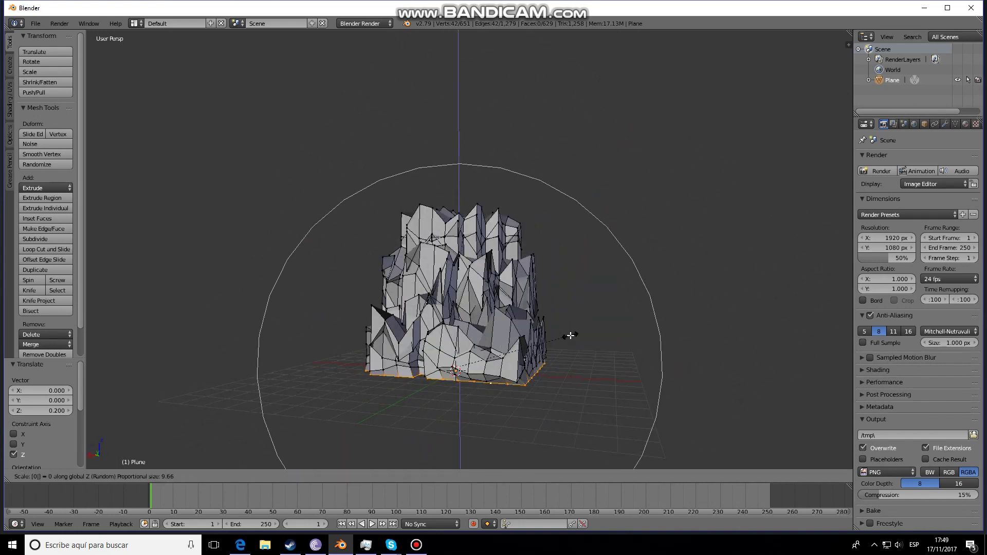
key(ctrl+z)
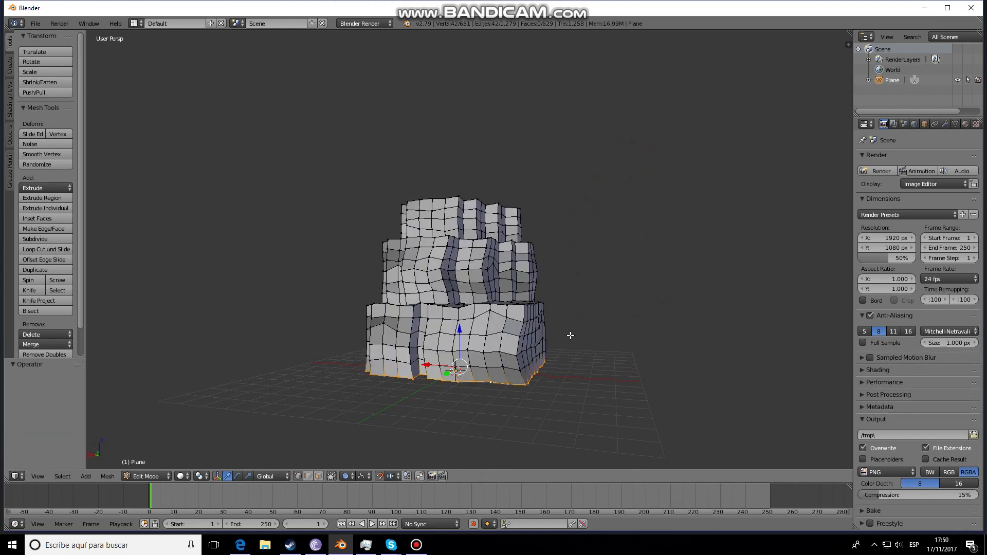
Step: Turn off proportional editing, flatten the base loop to scale 0 along Z, and return to Object Mode
key(o)
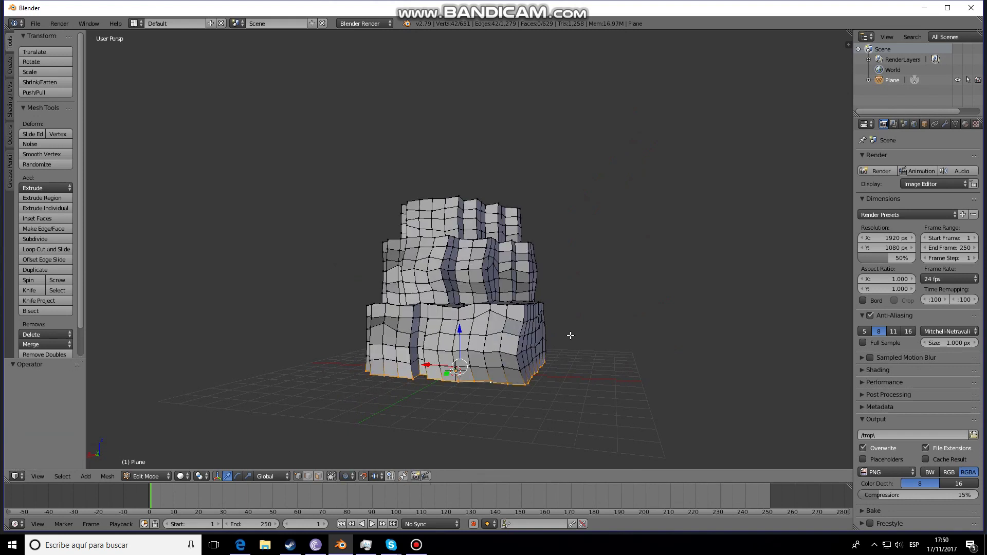
key(s)
text(z0)
key(Return)
key(Tab)
key(KP_6)
middle_drag(519, 428, 588, 374)
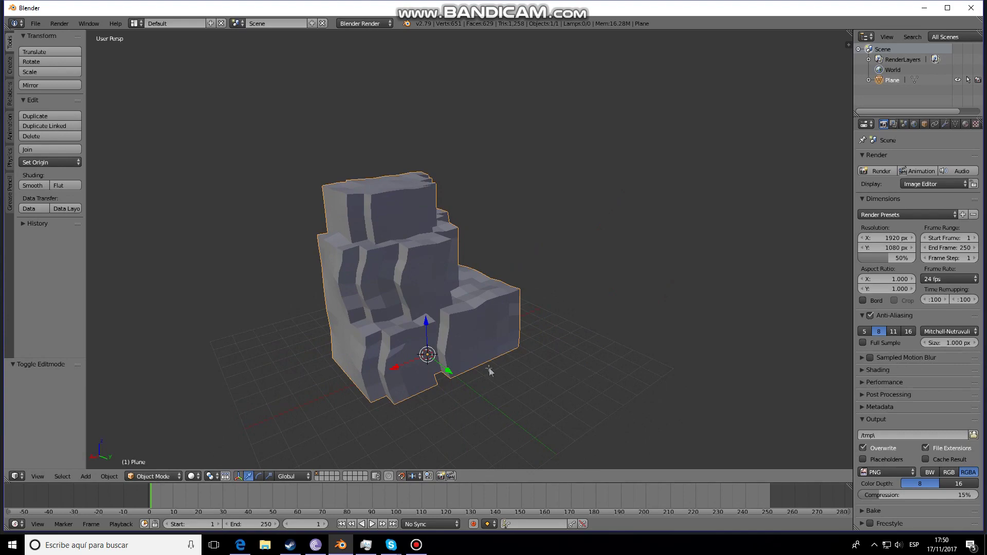
Step: Add a Triangulate modifier to the block and apply it
key(Tab)
middle_drag(469, 363, 934, 221)
key(Tab)
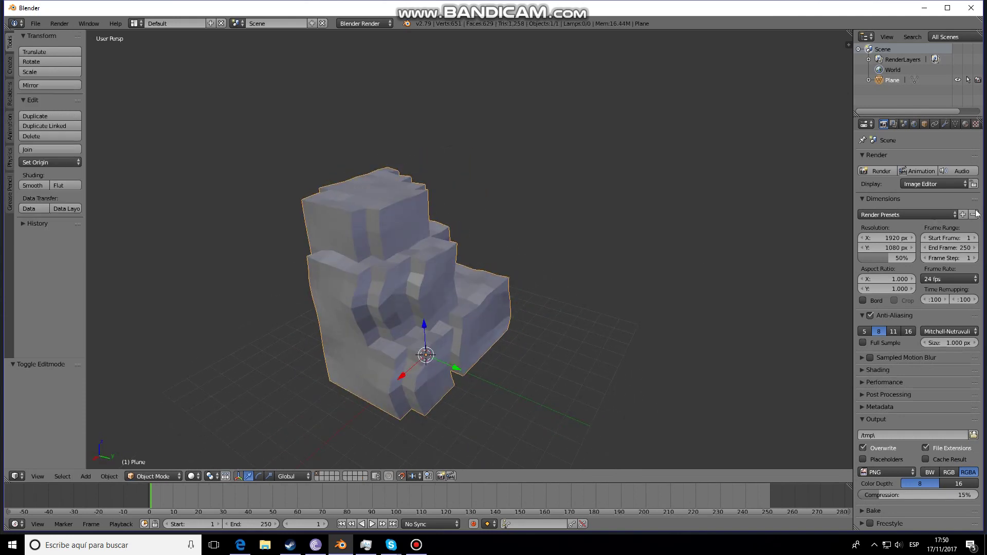
click(944, 123)
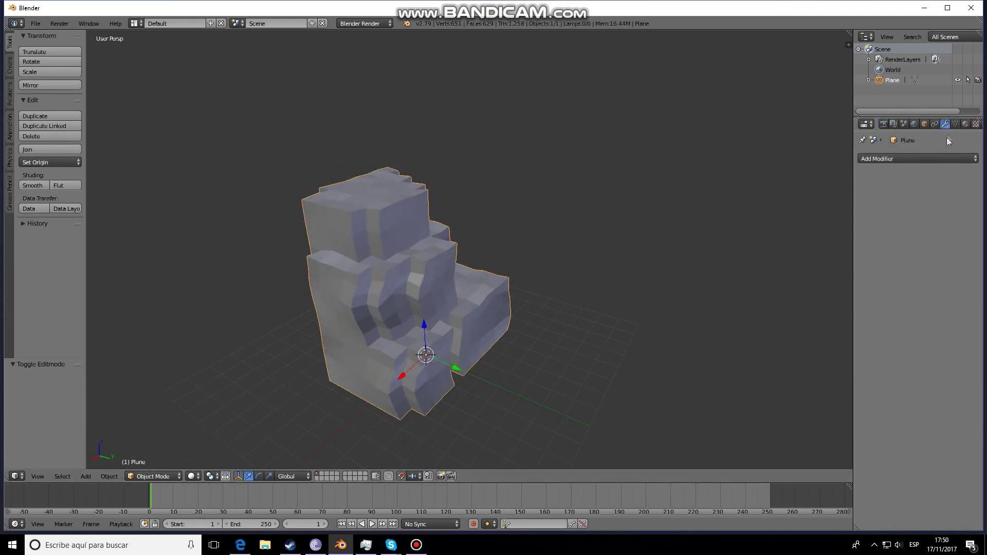
click(901, 159)
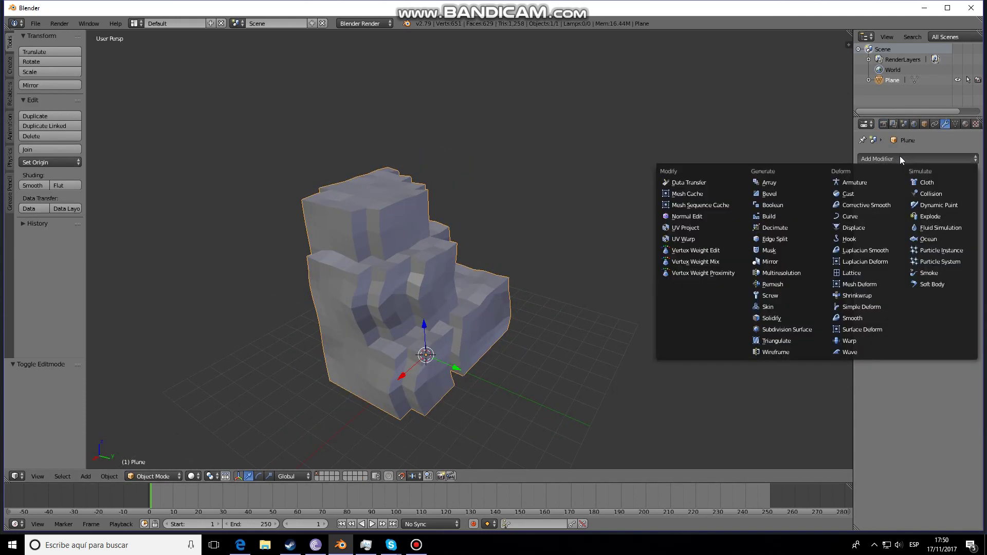
click(804, 339)
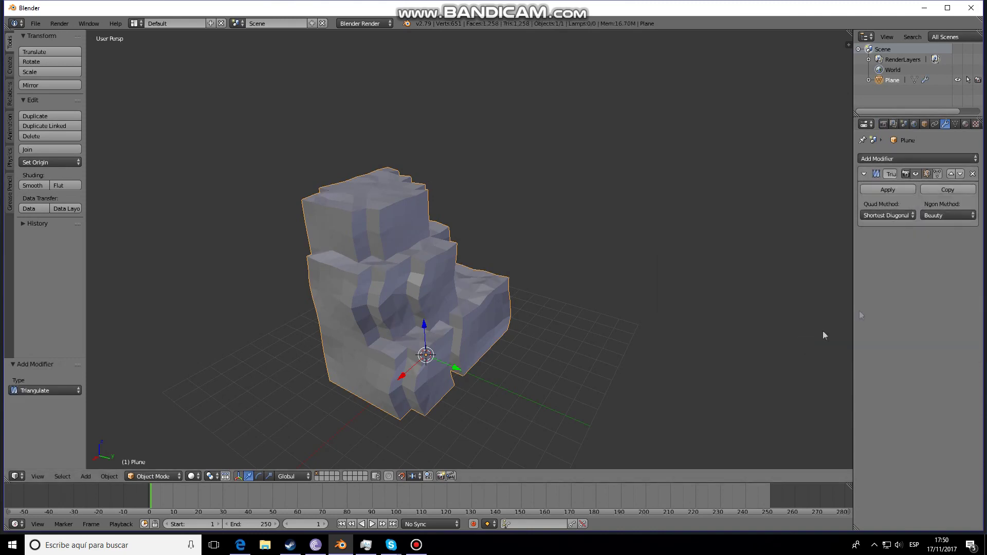
click(876, 191)
Step: In Edit Mode, select vertices along the vertical creases of the tiers, including those beside the bottom tier's notch
middle_drag(494, 334, 574, 343)
key(Tab)
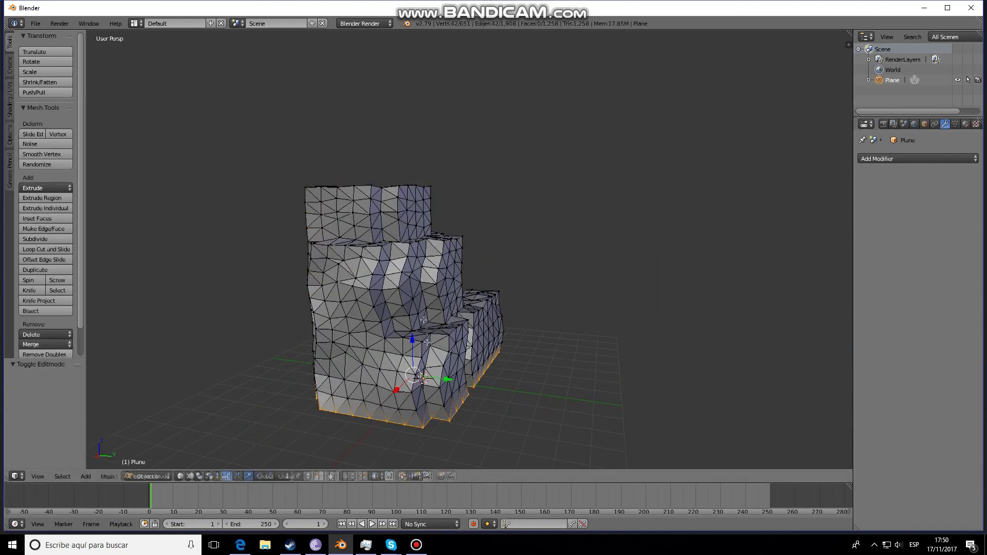
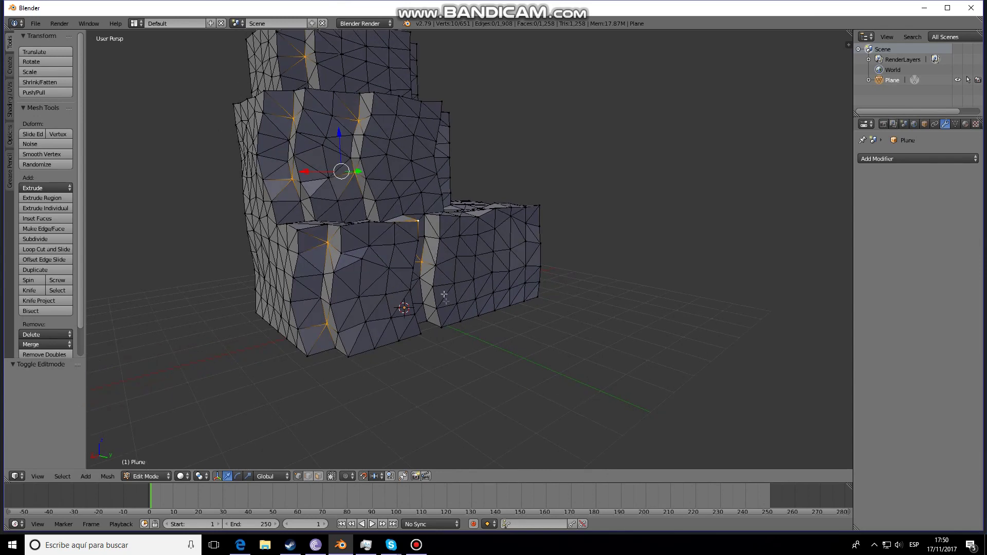
shift+right_click(425, 234)
shift+right_click(438, 238)
shift+right_click(414, 220)
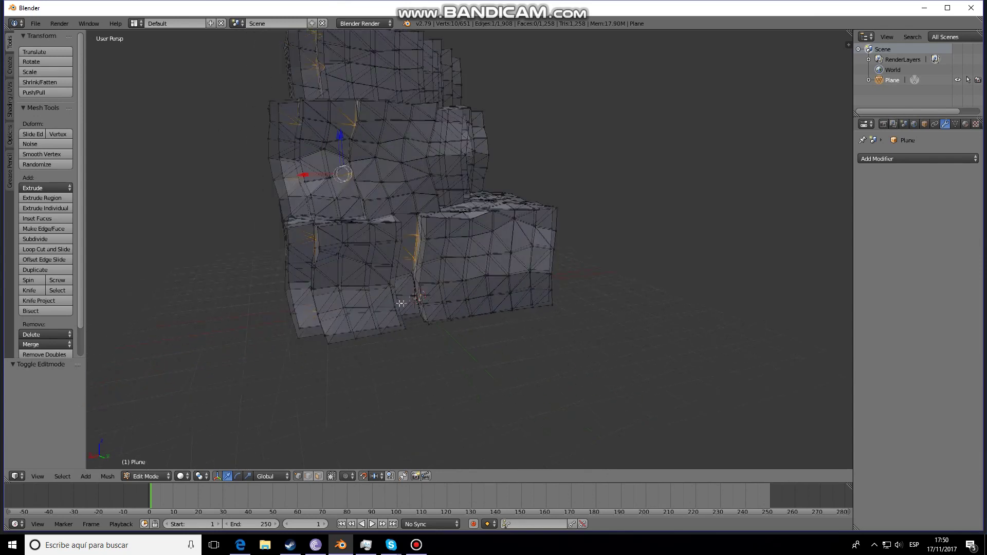
shift+right_click(396, 269)
Step: Extend the selection with pairs of vertices along the middle tier's vertical creases on the other side
middle_drag(519, 239, 491, 278)
shift+right_click(446, 184)
shift+right_click(445, 181)
shift+right_click(452, 170)
shift+right_click(446, 127)
shift+right_click(511, 142)
shift+right_click(508, 107)
mouse_move(603, 186)
middle_down()
mouse_move(642, 119)
mouse_move(603, 174)
middle_up()
shift+right_click(615, 175)
shift+right_click(622, 137)
Step: Add pairs of vertices along the top tier's vertical creases on that side to the selection
middle_drag(609, 191, 644, 153)
shift+right_click(643, 152)
shift+right_click(639, 175)
shift+right_click(582, 173)
shift+right_click(584, 154)
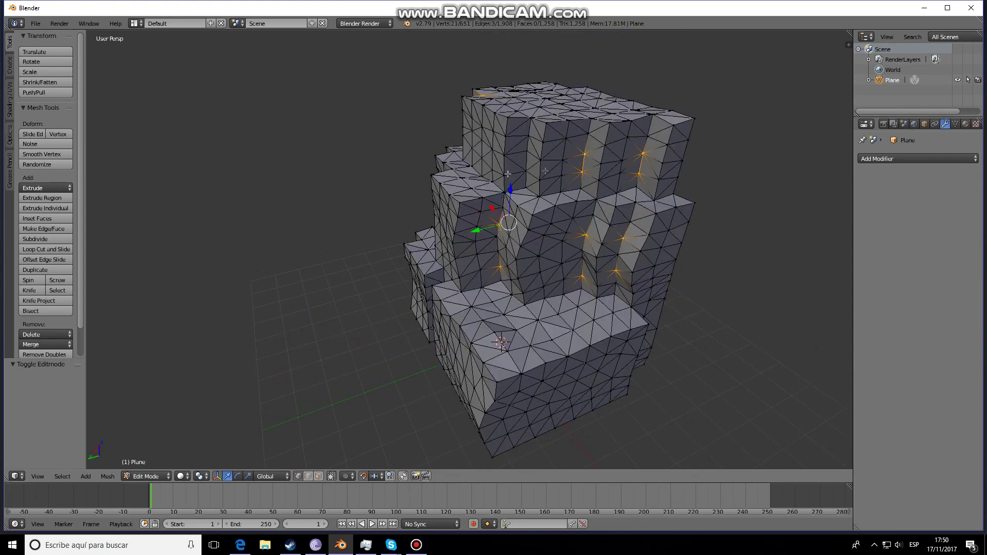
shift+right_click(529, 167)
shift+right_click(532, 139)
middle_drag(532, 140, 456, 317)
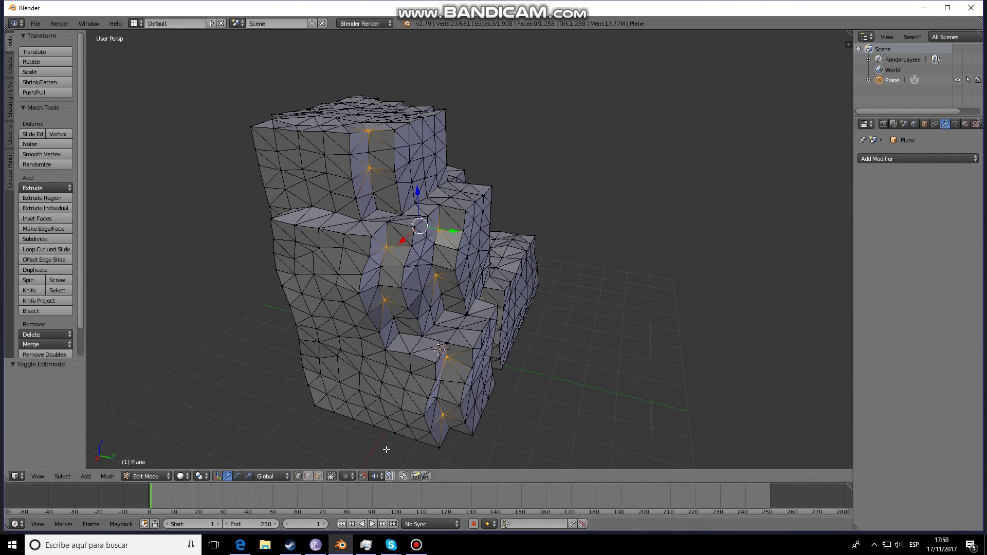
Step: Turn proportional editing back on and set its falloff to Smooth
middle_drag(445, 394, 451, 359)
key(o)
click(360, 476)
click(381, 465)
middle_drag(441, 327, 453, 349)
drag(455, 231, 458, 231)
scroll(462, 234, up, 15)
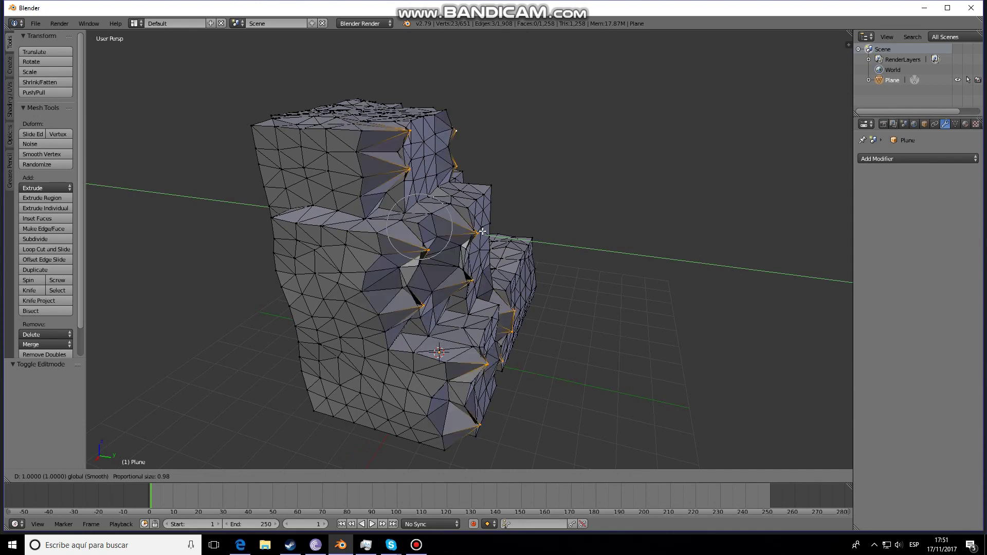
click(451, 233)
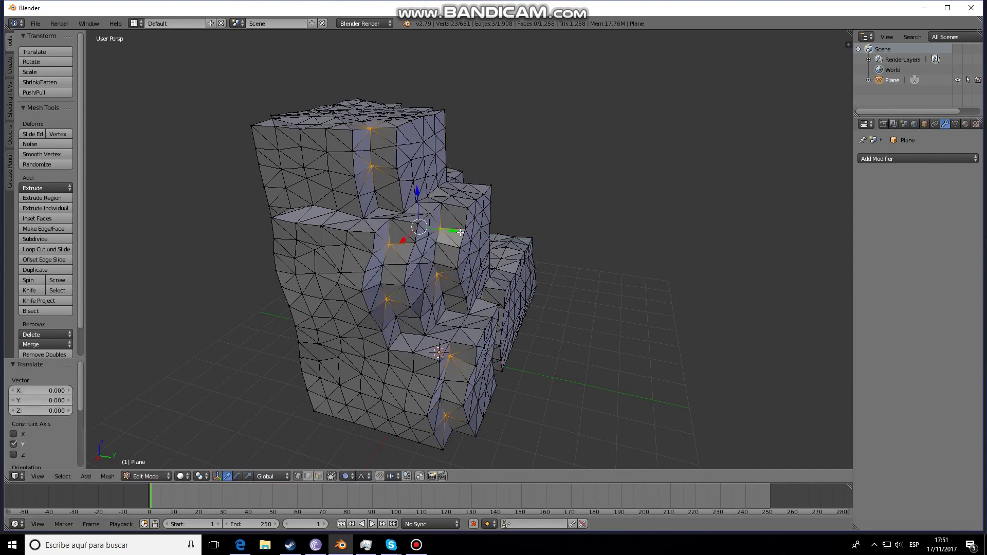
Step: Move the selected crease vertices about 0.3 along global Y with a proportional size of about 1.44, and return to Object Mode
key(g)
key(y)
scroll(463, 236, up, 5)
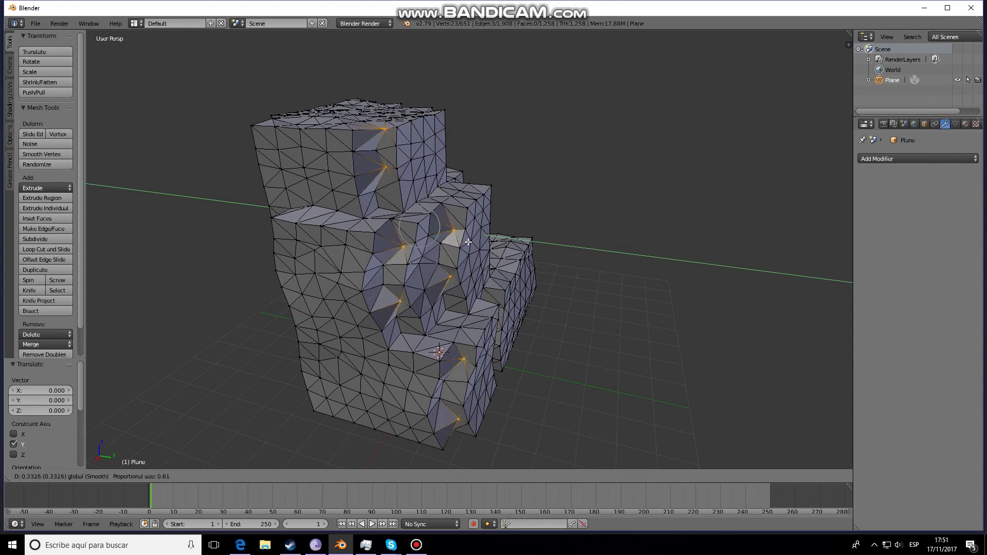
scroll(460, 245, down, 9)
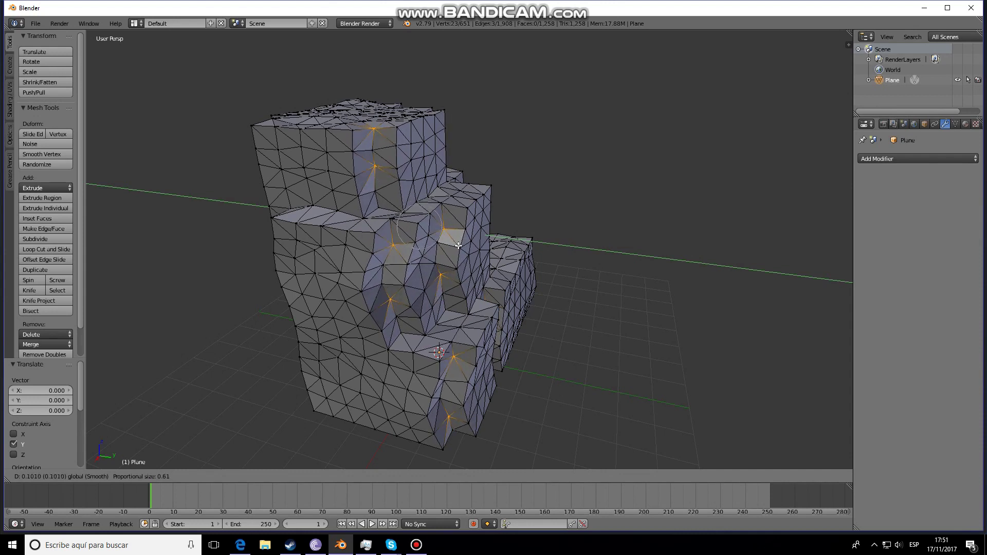
click(464, 250)
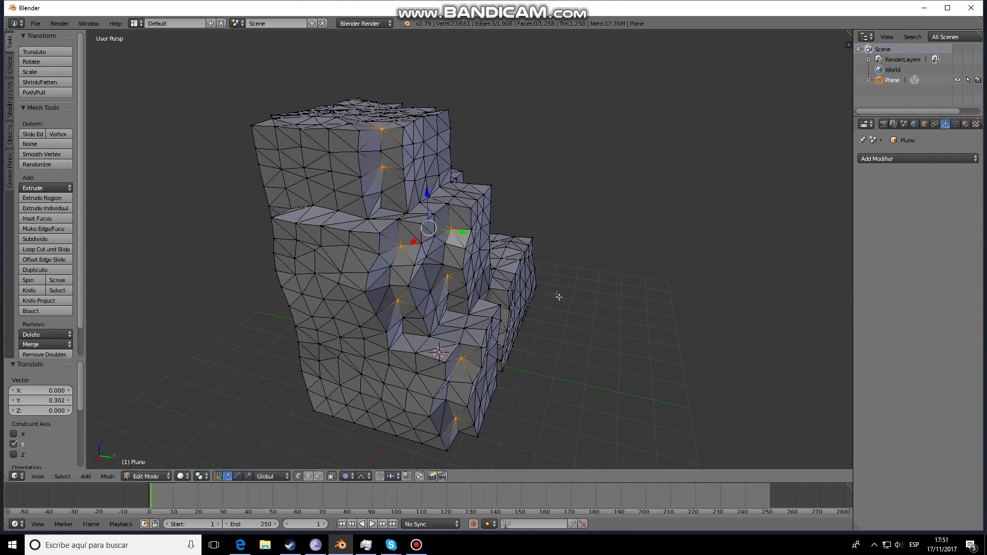
key(Tab)
key(Tab)
key(Tab)
middle_drag(506, 308, 504, 343)
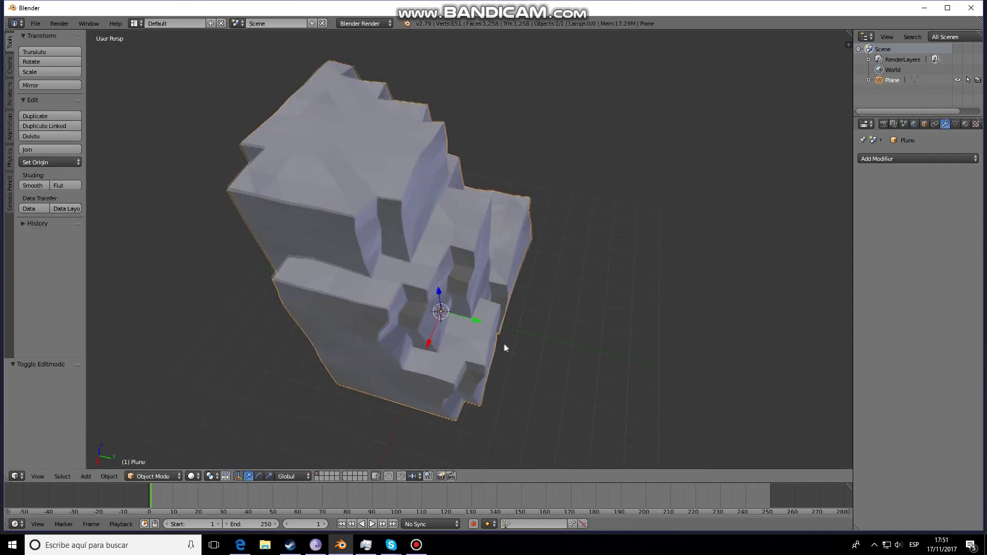
Step: In Edit Mode, start a new selection of vertices along the vertical creases on the stepped side across the tiers
key(Tab)
middle_drag(371, 303, 456, 253)
right_click(456, 251)
shift+right_click(460, 398)
shift+right_click(472, 337)
shift+right_click(450, 330)
shift+click(443, 304)
shift+click(474, 335)
shift+click(447, 445)
shift+click(387, 406)
shift+click(374, 294)
shift+click(381, 222)
shift+click(375, 166)
shift+click(389, 341)
Step: Add three vertices along the bottom tier's corner crease to the selection
middle_drag(389, 341, 444, 234)
shift+click(440, 240)
shift+click(446, 303)
shift+click(446, 204)
scroll(508, 185, down, 3)
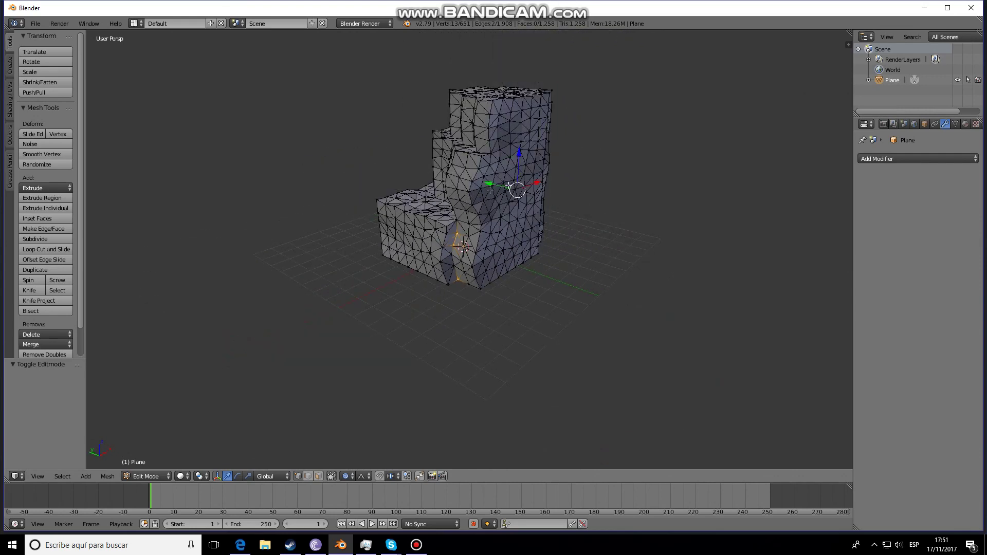
Step: Move the selected vertices about -0.63 along global Y with smooth proportional editing
middle_drag(510, 214, 497, 190)
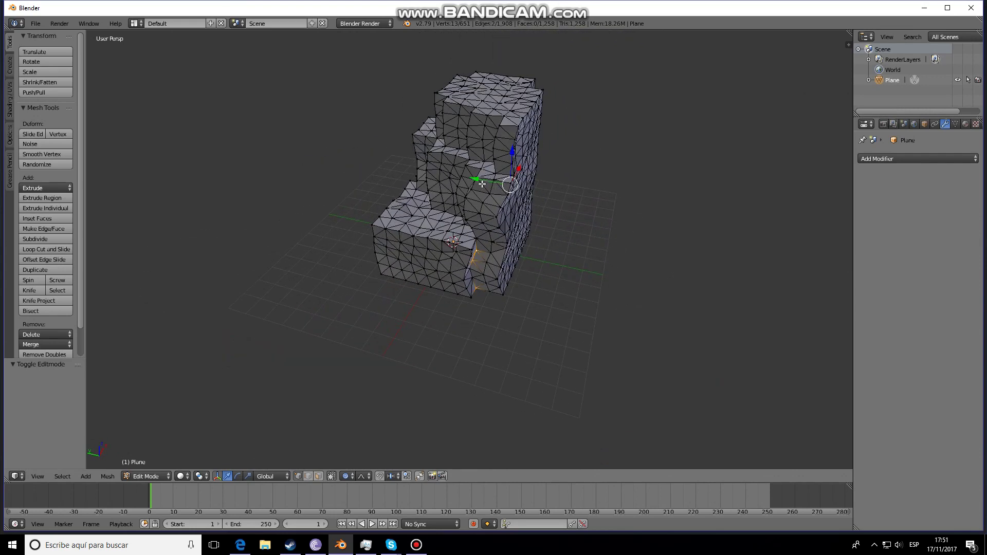
key(g)
key(y)
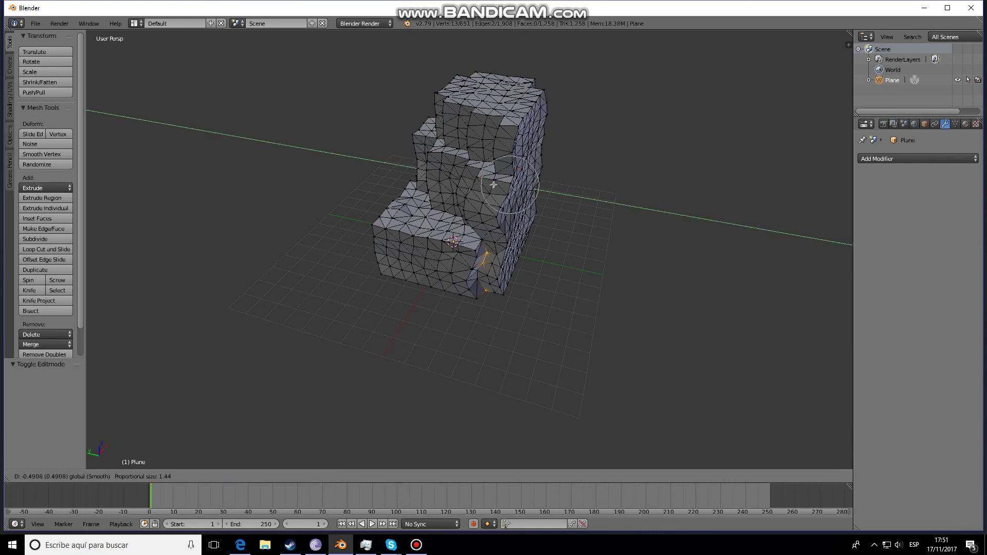
click(494, 184)
scroll(498, 164, up, 4)
Step: Start a new selection with pairs of vertices along each vertical crease of the middle tier's stepped side
right_click(498, 151)
shift+right_click(497, 123)
shift+middle_drag(524, 191, 565, 265)
shift+right_click(514, 195)
shift+right_click(507, 236)
shift+right_click(508, 242)
shift+right_click(517, 253)
shift+right_click(434, 217)
shift+right_click(435, 158)
shift+right_click(395, 155)
shift+right_click(395, 119)
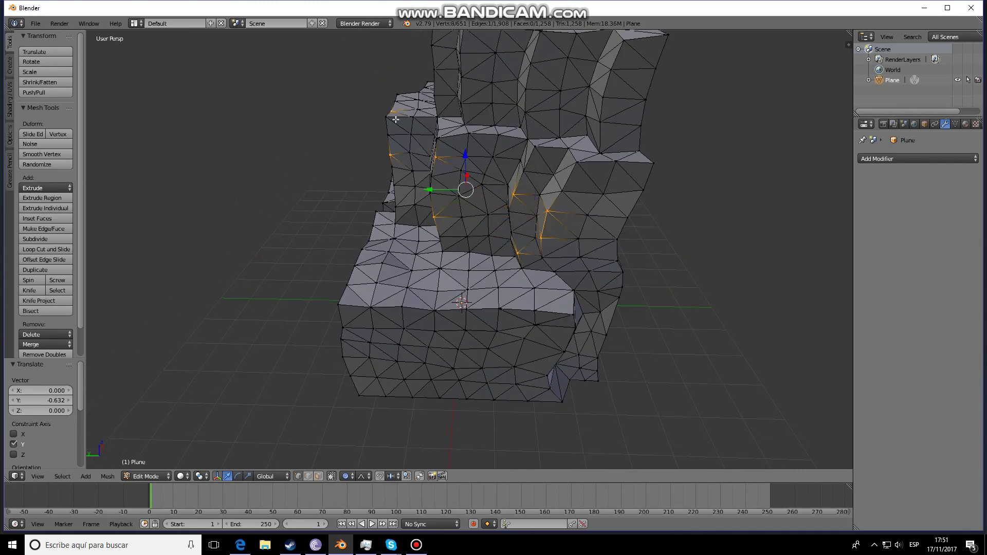
shift+right_click(386, 117)
Step: Add vertices along the first three vertical creases of the top tier's stepped side to the selection
shift+right_click(467, 79)
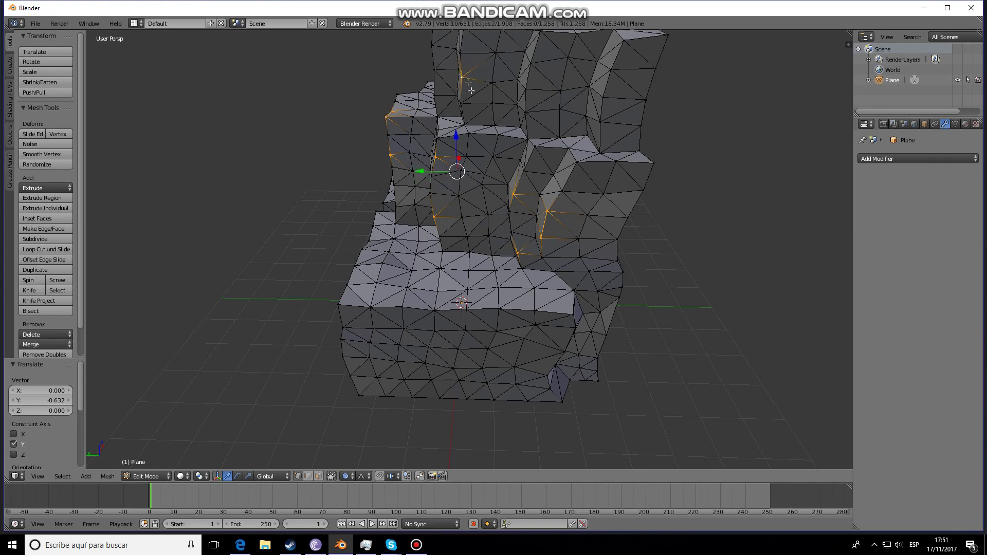
shift+middle_drag(468, 82, 486, 163)
shift+right_click(485, 164)
shift+right_click(460, 143)
shift+right_click(453, 177)
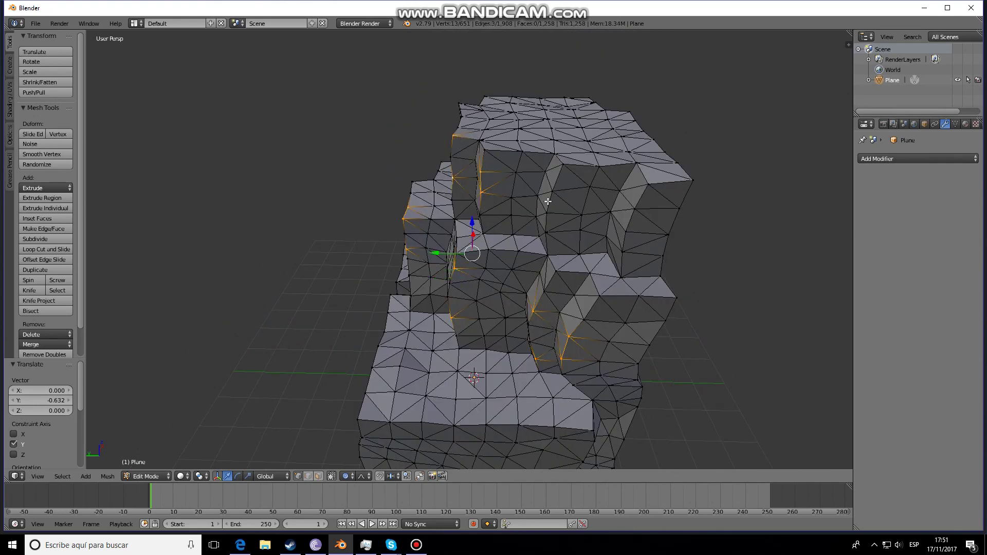
shift+right_click(552, 191)
shift+right_click(546, 211)
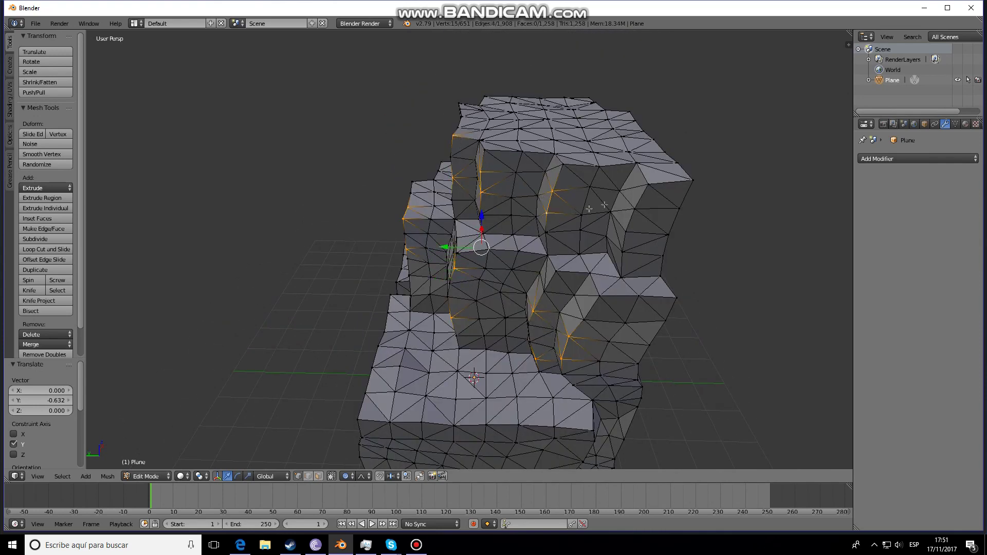
Step: Add vertices along the top tier's next vertical crease, towards the block's flat side, to the selection
shift+right_click(626, 230)
shift+right_click(634, 208)
shift+right_click(580, 215)
shift+right_click(610, 211)
shift+right_click(576, 215)
Step: Extend the selection with two vertices along the top tier's outer corner crease, leaving the inner crease vertices deselected
middle_drag(576, 214, 638, 326)
middle_drag(566, 349, 462, 194)
shift+right_click(436, 163)
shift+right_click(436, 150)
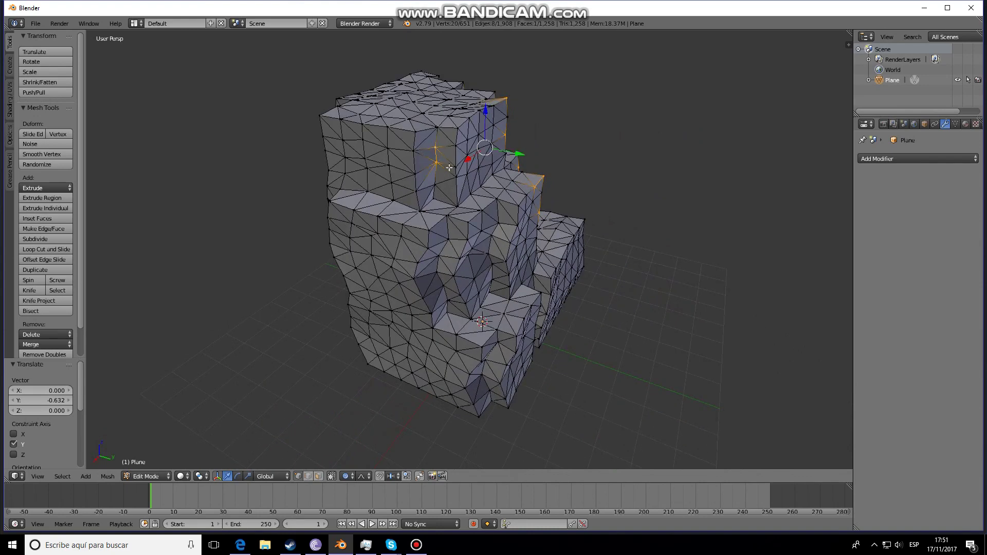
shift+right_click(432, 148)
shift+right_click(455, 146)
shift+right_click(460, 197)
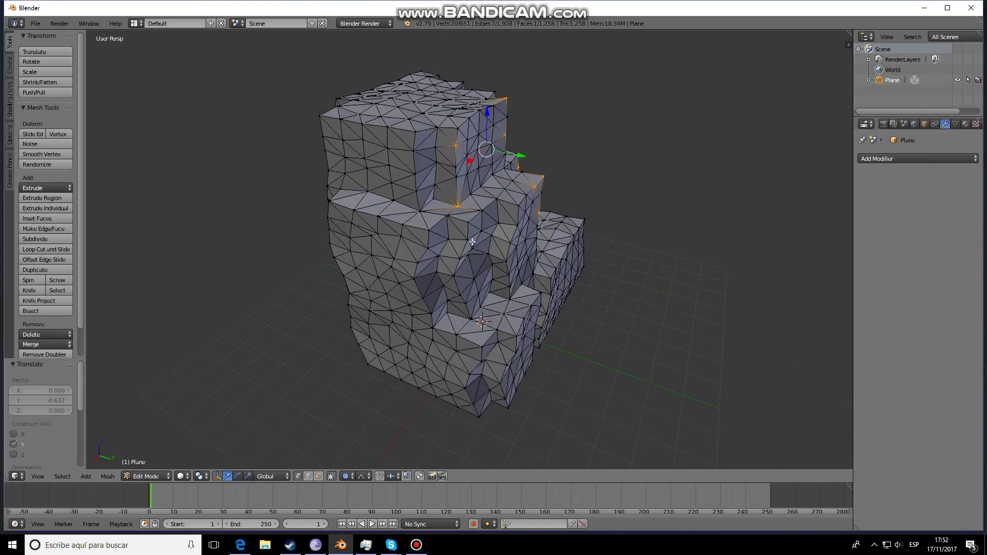
Step: Add vertices along the middle tier's two protruding creases to the selection
shift+right_click(467, 241)
shift+right_click(457, 259)
shift+right_click(507, 260)
shift+right_click(518, 236)
shift+right_click(515, 232)
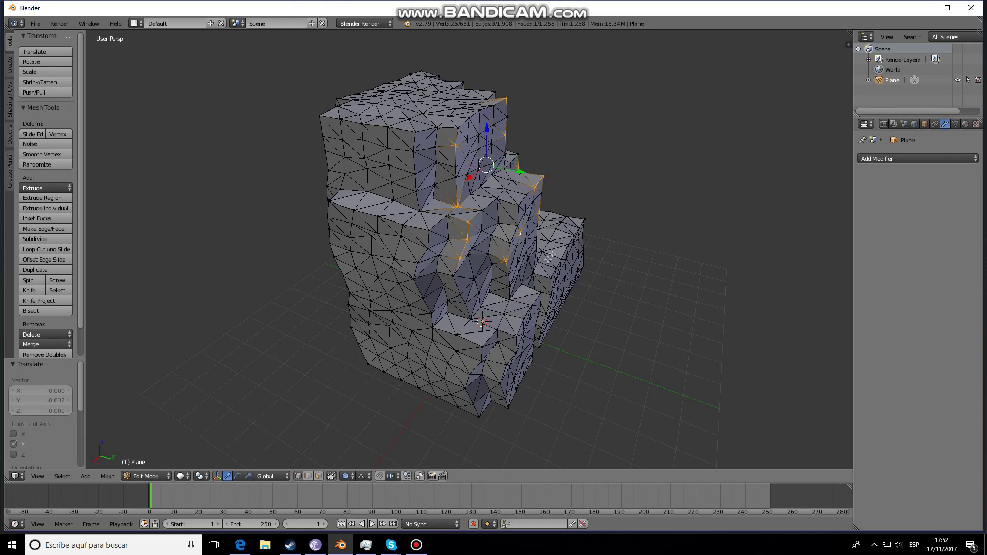
Step: Add pairs of vertices along the bottom tier's vertical creases to the selection
shift+middle_drag(550, 256, 512, 259)
shift+right_click(491, 232)
shift+right_click(479, 226)
middle_drag(479, 225, 457, 322)
shift+right_click(471, 339)
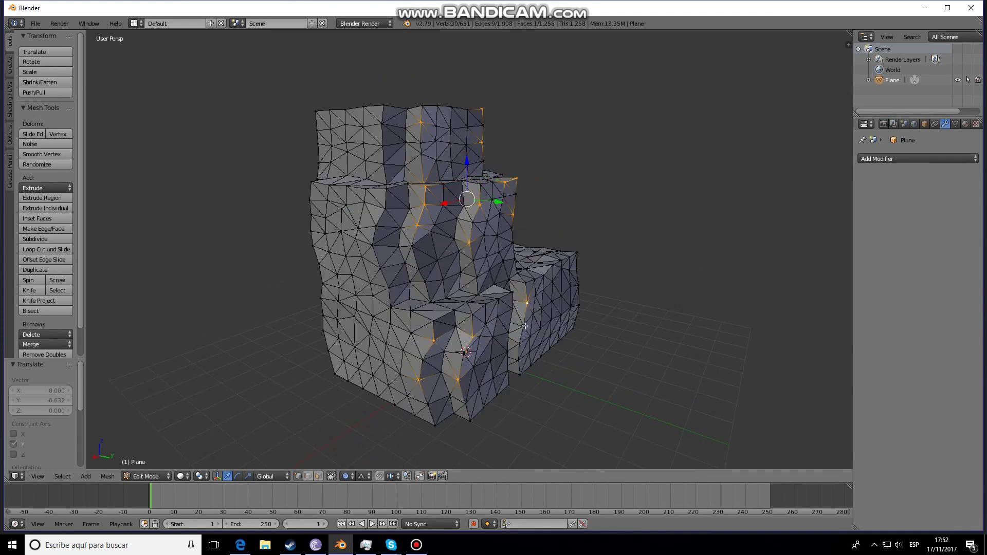
middle_drag(545, 337, 469, 314)
shift+right_click(469, 313)
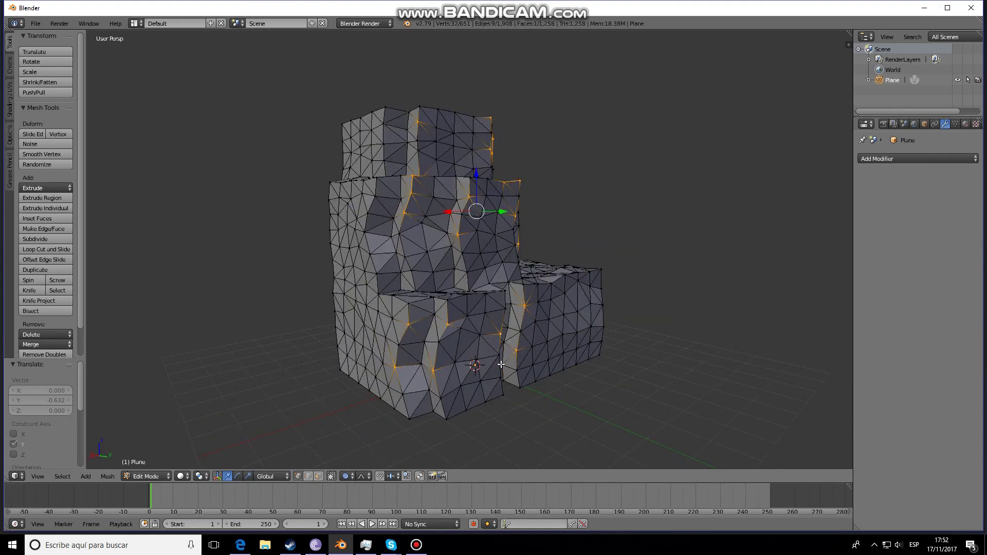
middle_drag(495, 350, 499, 211)
Step: Move the selected crease vertices in negative global Y with smooth proportional editing
key(g)
key(y)
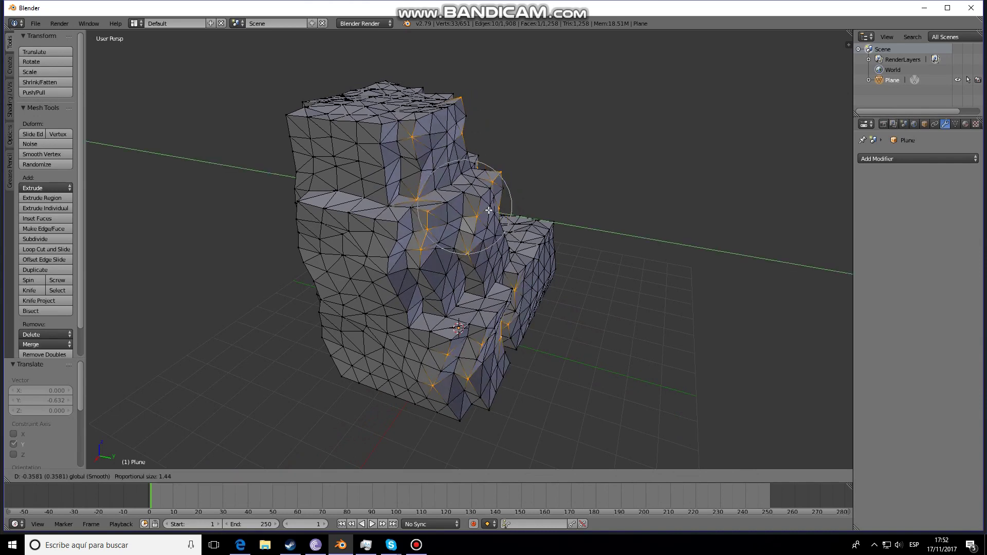
click(484, 217)
middle_drag(484, 217, 645, 294)
Step: Check the block in Object Mode, then move a vertex low on the bottom tier's corner edge -0.481 along global Y in Edit Mode
key(Tab)
scroll(617, 294, down, 4)
middle_drag(522, 294, 347, 307)
middle_drag(424, 307, 379, 300)
scroll(486, 332, up, 3)
key(Tab)
middle_drag(486, 331, 544, 355)
right_click(491, 380)
right_click(501, 386)
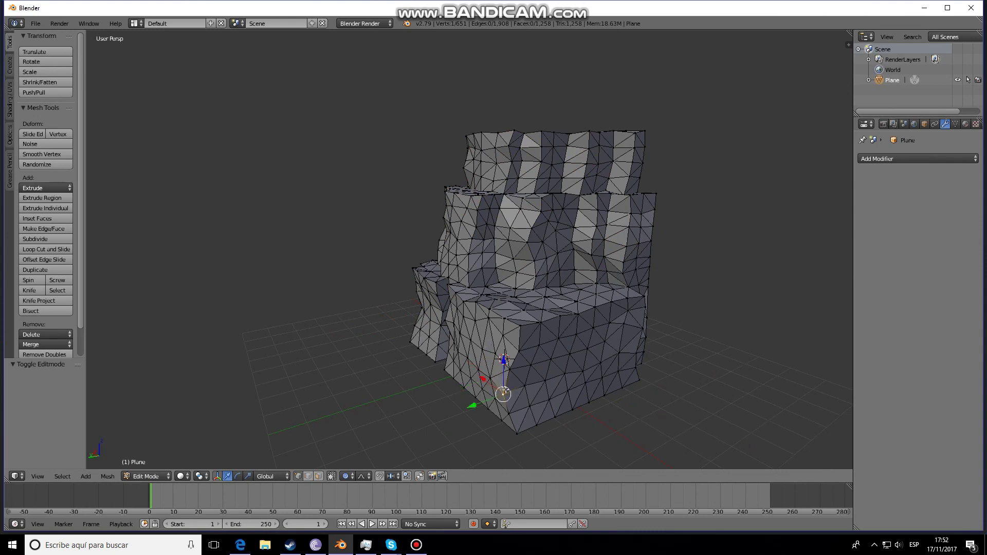
drag(477, 406, 493, 400)
Step: Shift the bottom tier's upper corner vertex with proportional editing and check the shape in Object Mode
right_click(519, 326)
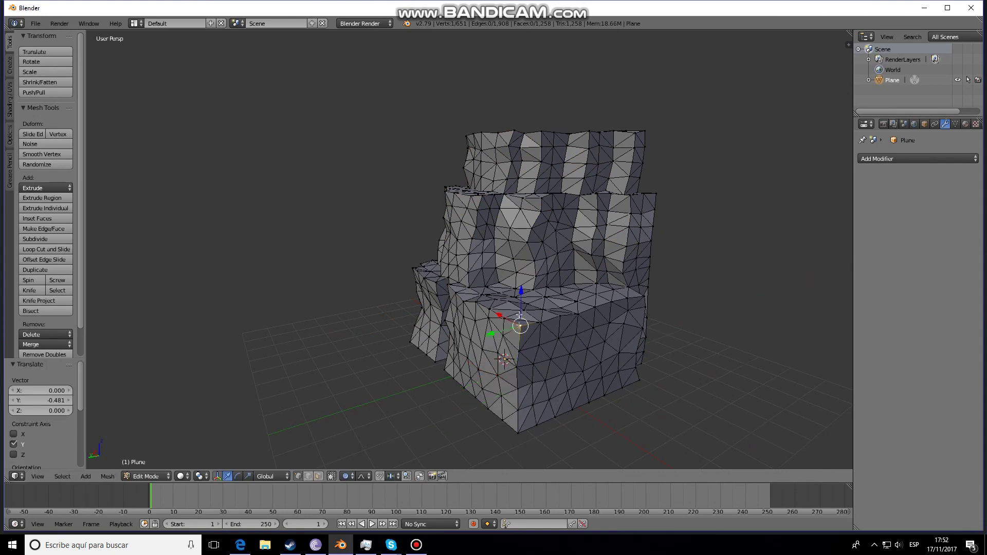
drag(508, 339, 526, 360)
key(Tab)
middle_drag(526, 359, 524, 323)
key(Tab)
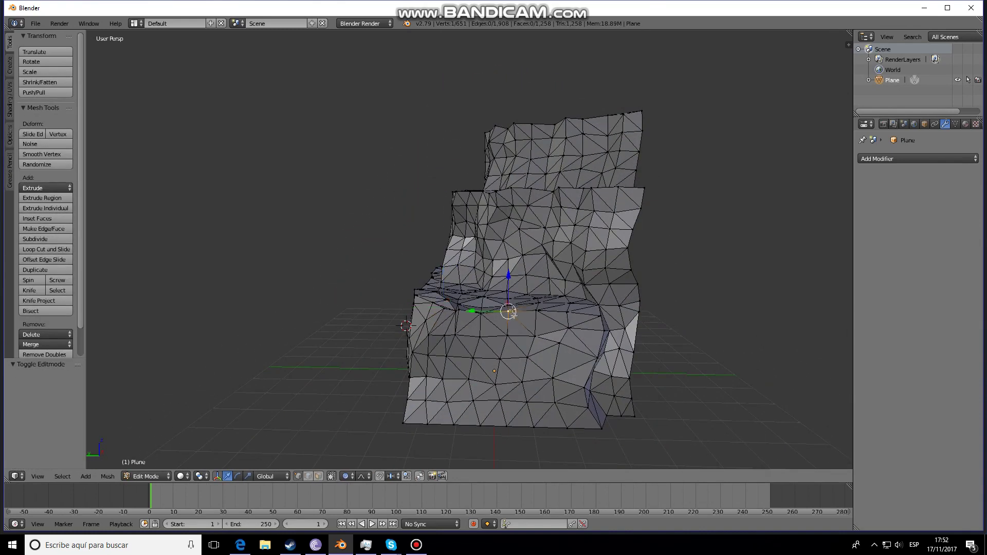
Step: Select a vertex low on the bottom tier's flat side and shift it slightly with proportional editing
key(Tab)
middle_drag(500, 402, 686, 401)
key(Tab)
middle_drag(396, 381, 425, 375)
right_click(381, 348)
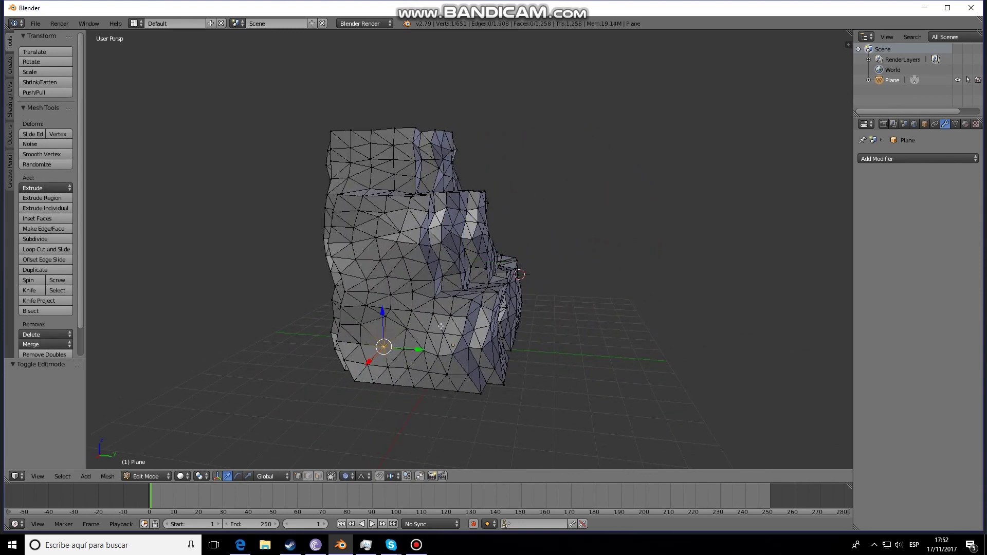
middle_drag(370, 324, 343, 344)
drag(355, 337, 364, 332)
Step: Shift a vertex on the middle part of the wall and move a back wall vertex 0.345 along global Y
right_click(378, 258)
right_click(359, 256)
drag(338, 259, 344, 256)
middle_drag(357, 275, 440, 178)
mouse_move(522, 304)
middle_down()
mouse_move(504, 287)
mouse_move(514, 316)
middle_up()
middle_drag(293, 271, 323, 317)
drag(367, 307, 377, 304)
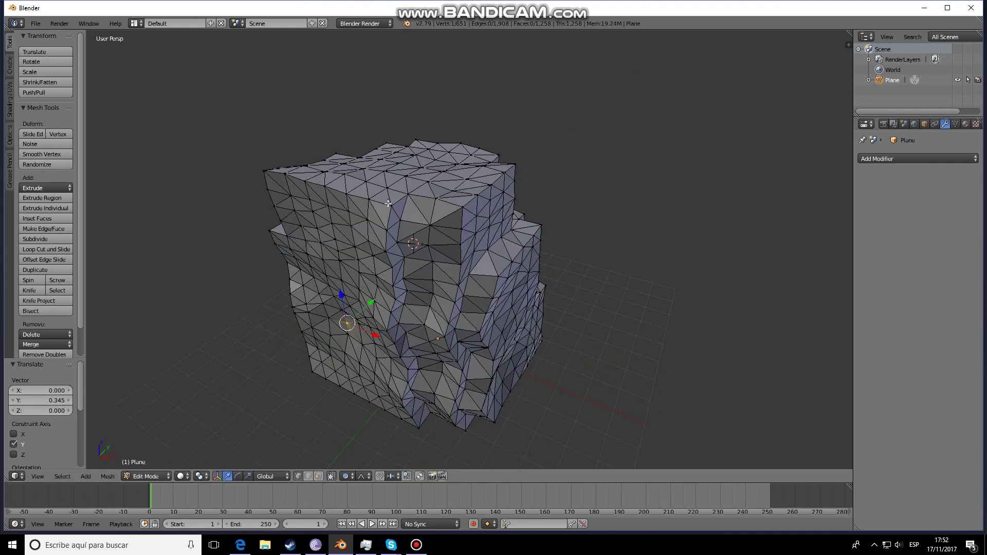
Step: Lower two vertices on the top tier, one after the other, along global Z with proportional editing
right_click(346, 194)
drag(340, 165, 345, 187)
middle_drag(344, 187, 517, 175)
right_click(465, 131)
right_click(478, 127)
drag(478, 103, 479, 129)
click(478, 126)
Step: Shift the selected top tier vertex once more and return to Object Mode to view the whole rock
middle_drag(479, 126, 599, 184)
drag(610, 187, 603, 213)
middle_drag(554, 321, 628, 296)
key(Tab)
scroll(521, 276, down, 4)
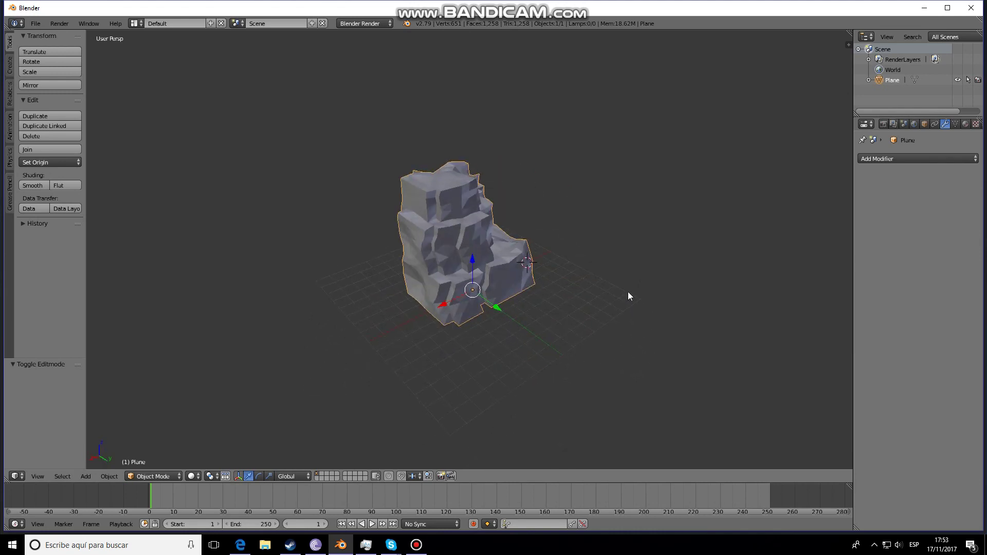